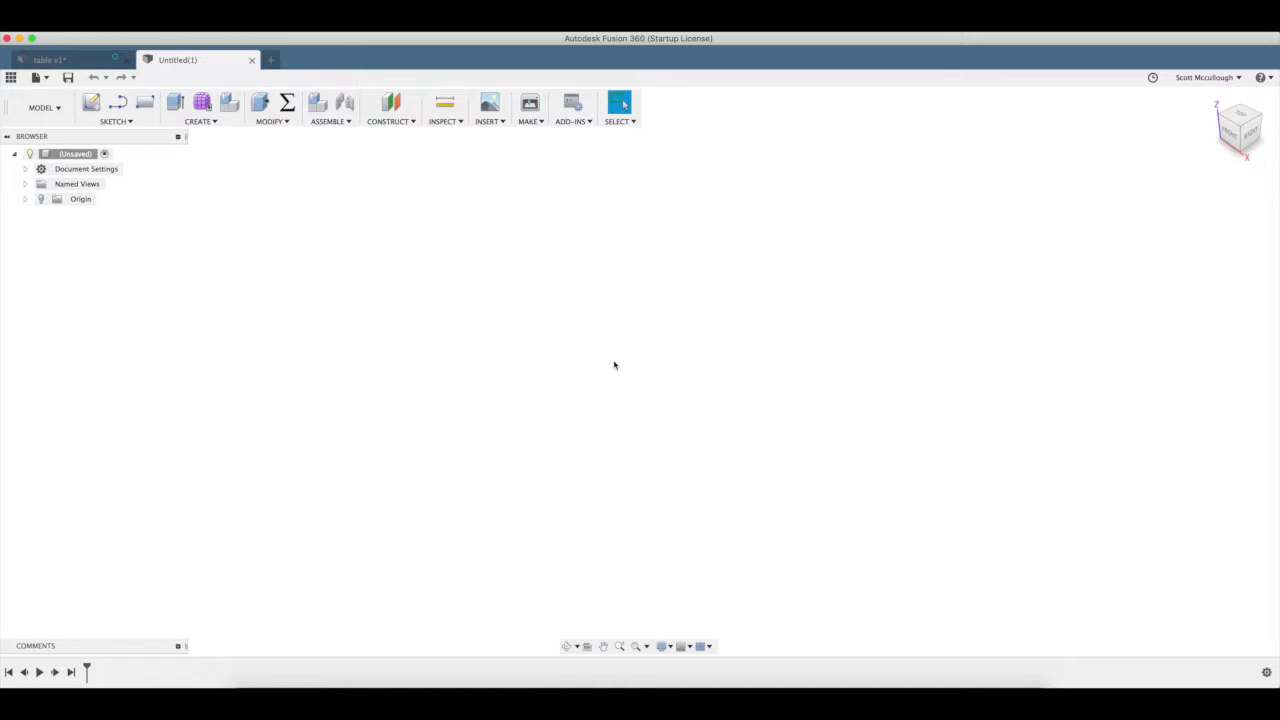
Step: Insert the IMG_2277 slab photo as an attached canvas on the XY plane
click(487, 122)
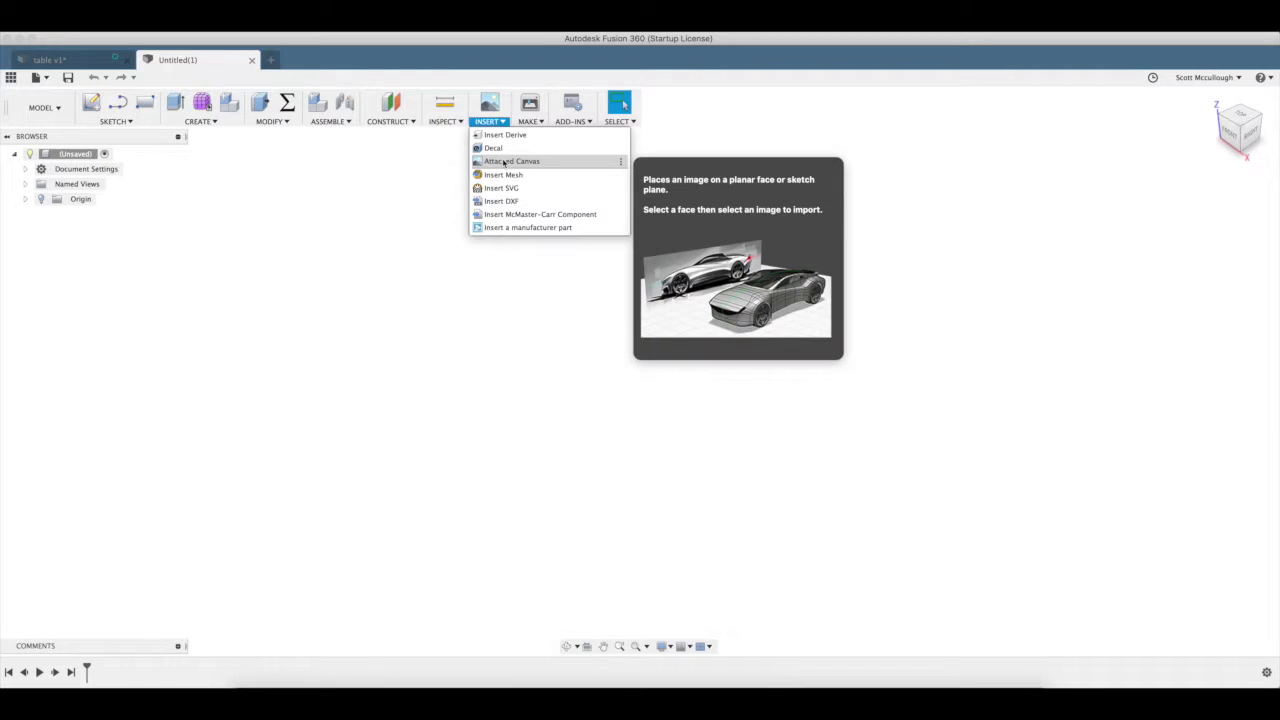
click(504, 163)
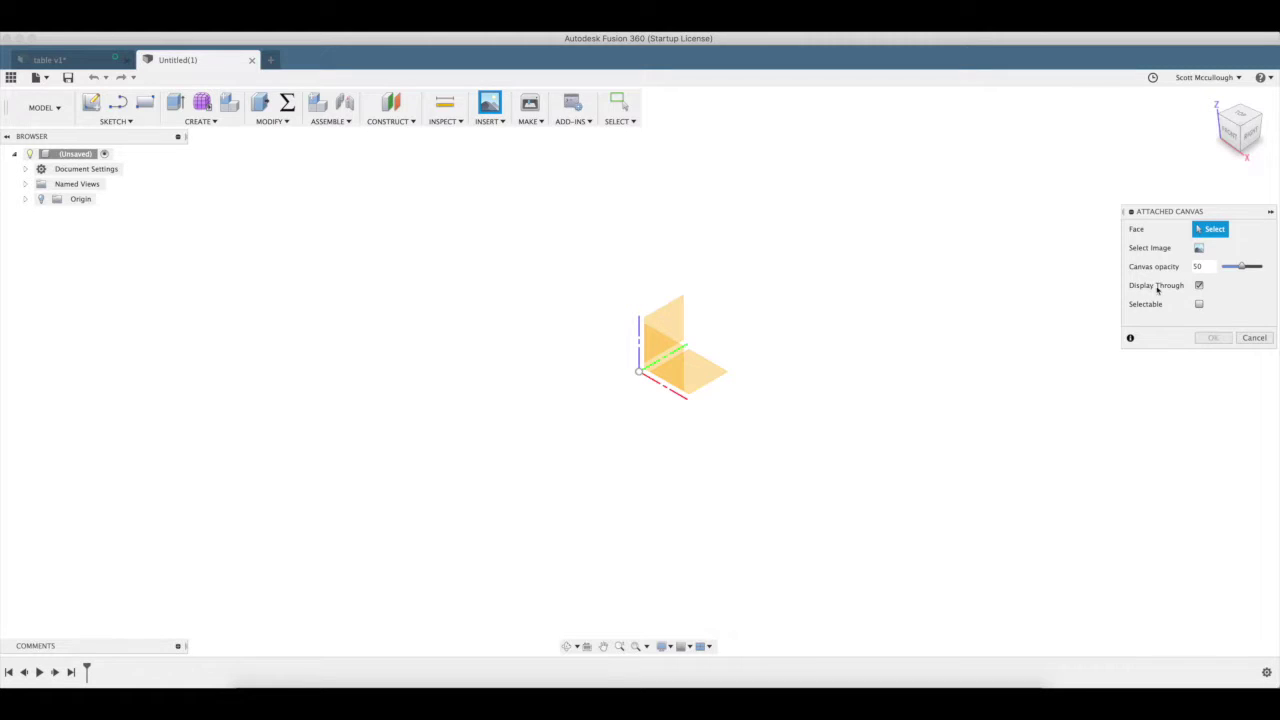
click(703, 380)
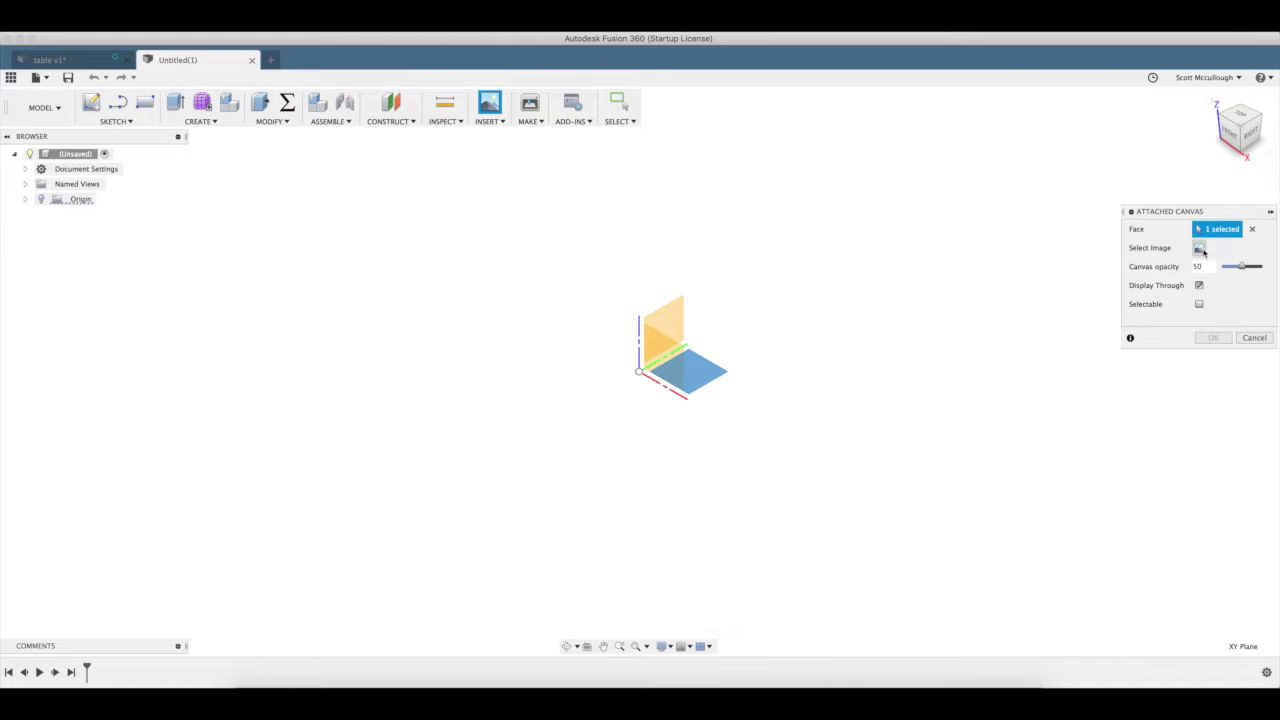
click(1199, 248)
click(765, 340)
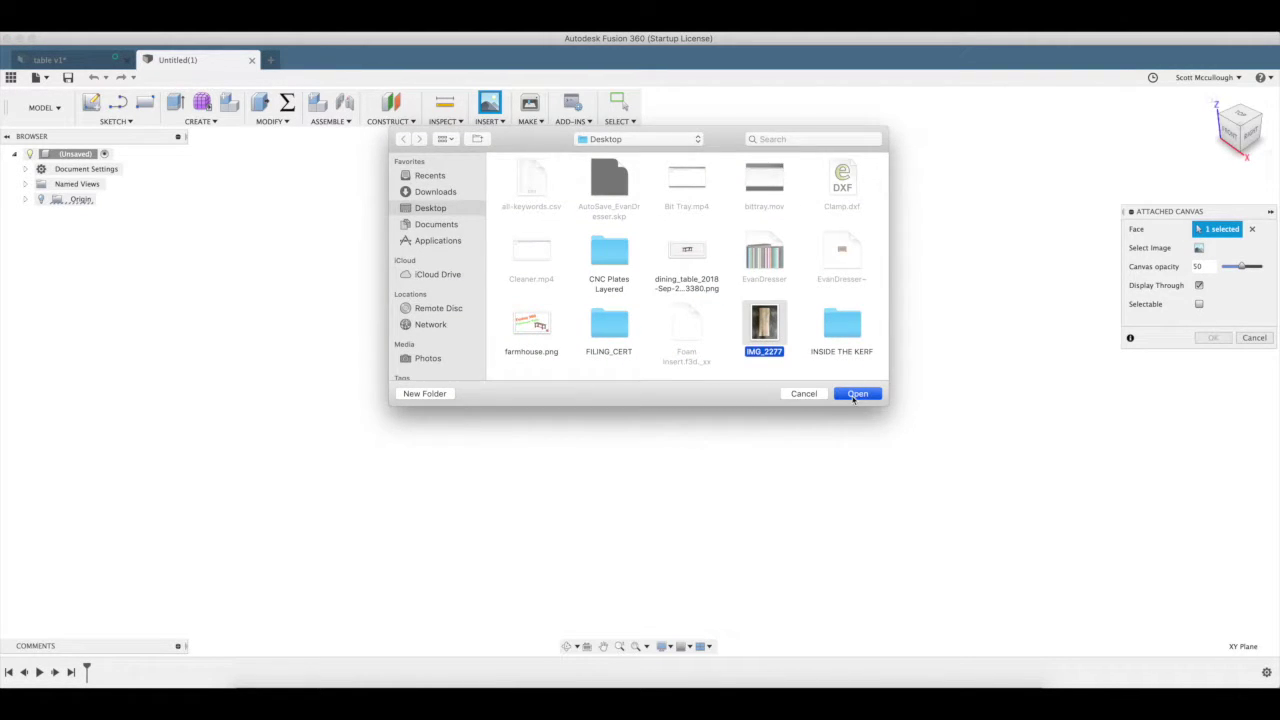
click(857, 394)
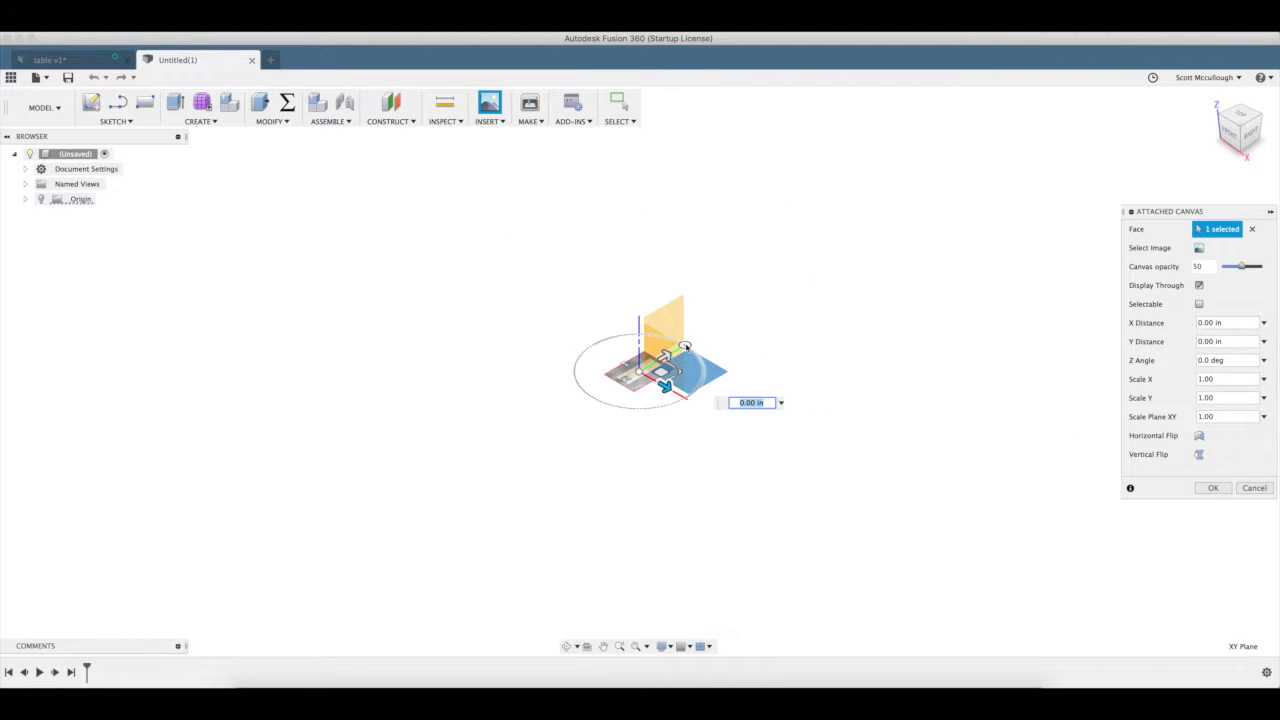
Step: Rotate the IMG_2277 canvas to a 90.0 deg Z angle and commit it
drag(685, 346, 598, 350)
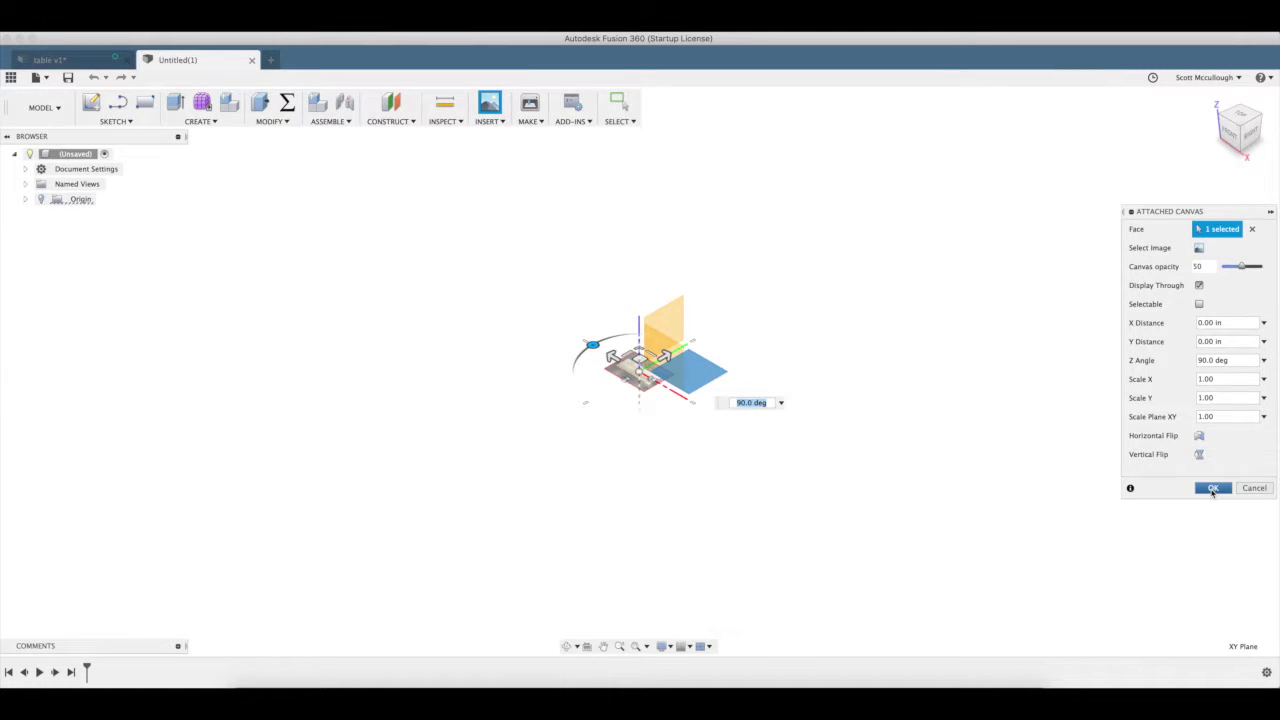
click(1212, 489)
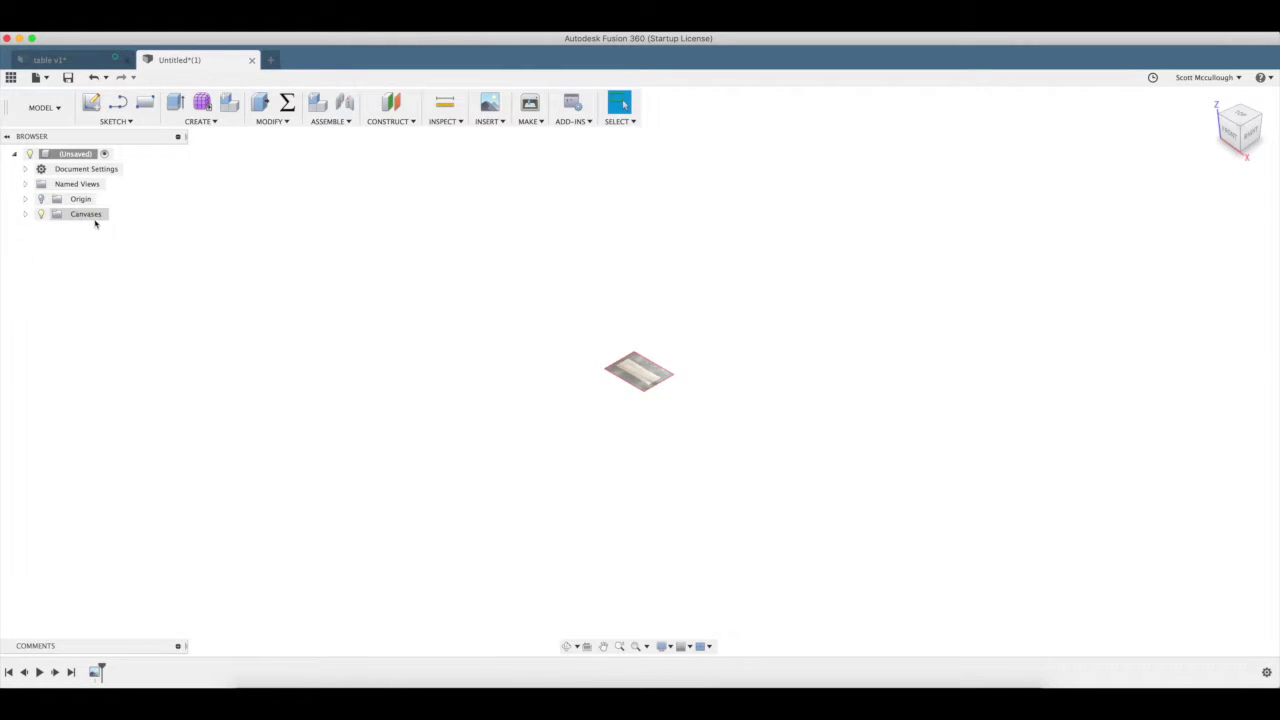
Step: Calibrate IMG_2277 in Top view, setting the board's top-to-bottom length to 49.25 in
click(26, 216)
right_click(92, 232)
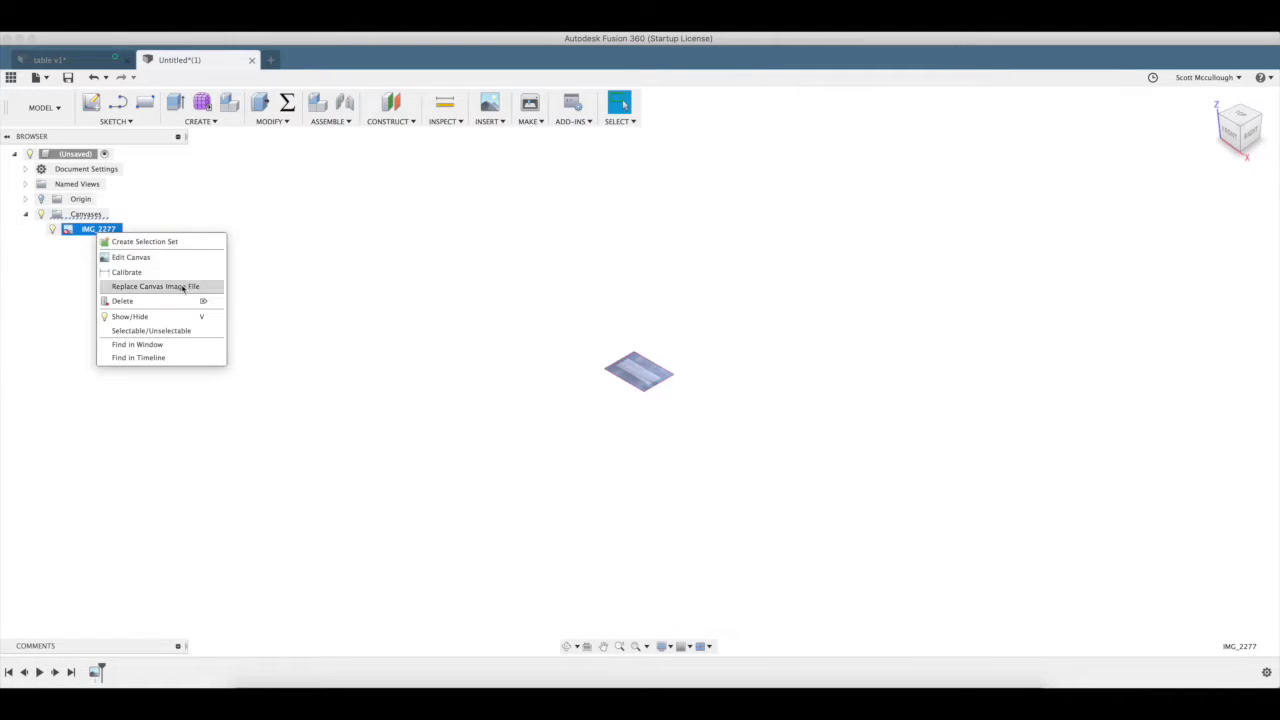
click(156, 273)
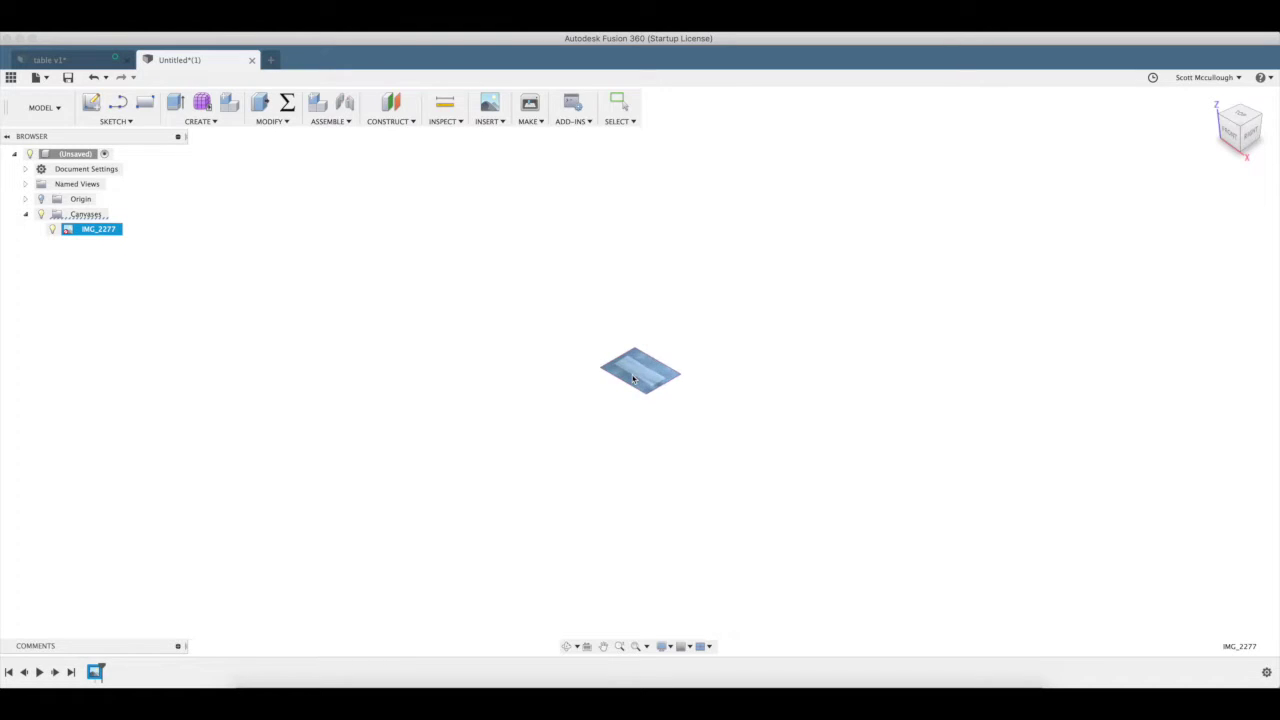
click(1243, 115)
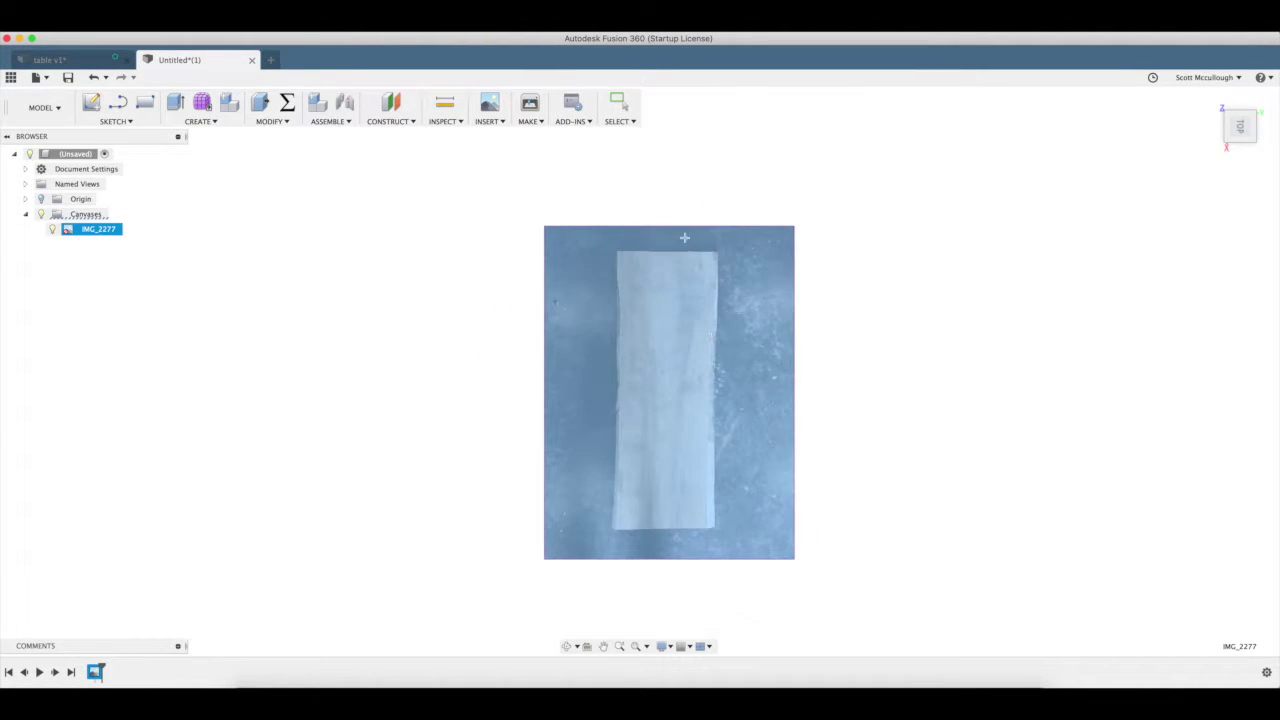
scroll(671, 259, up, 4)
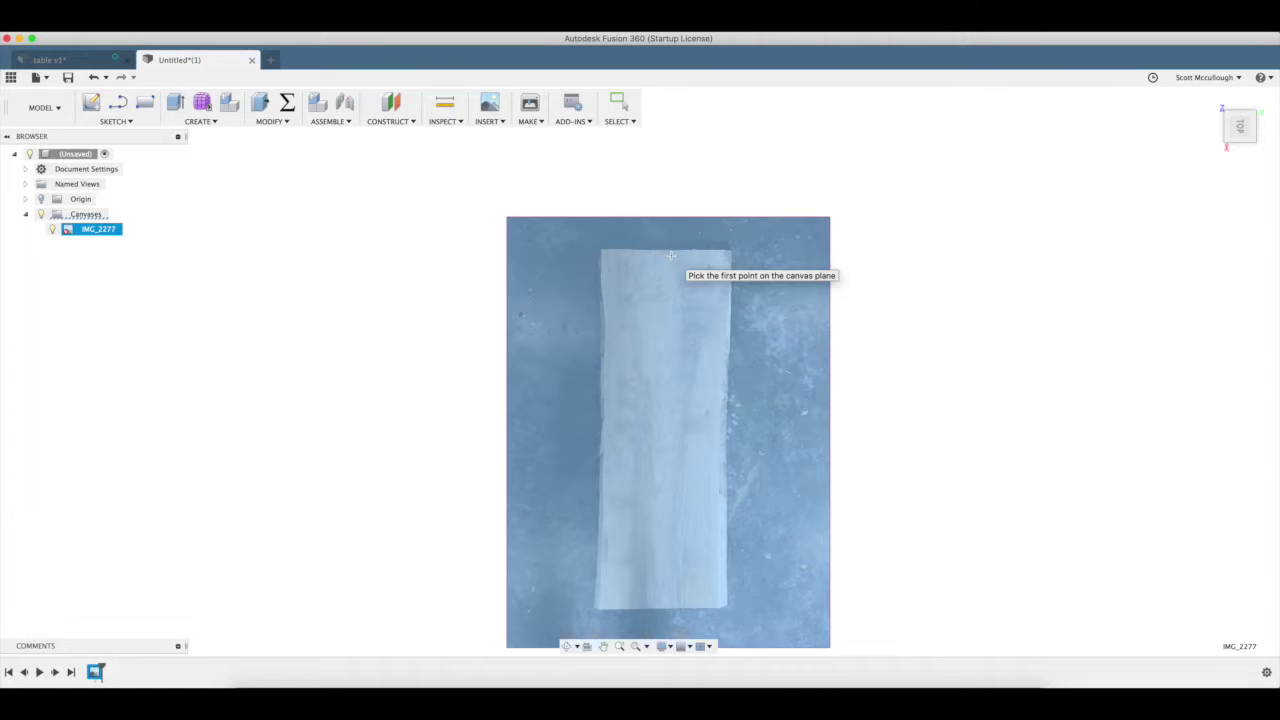
click(671, 249)
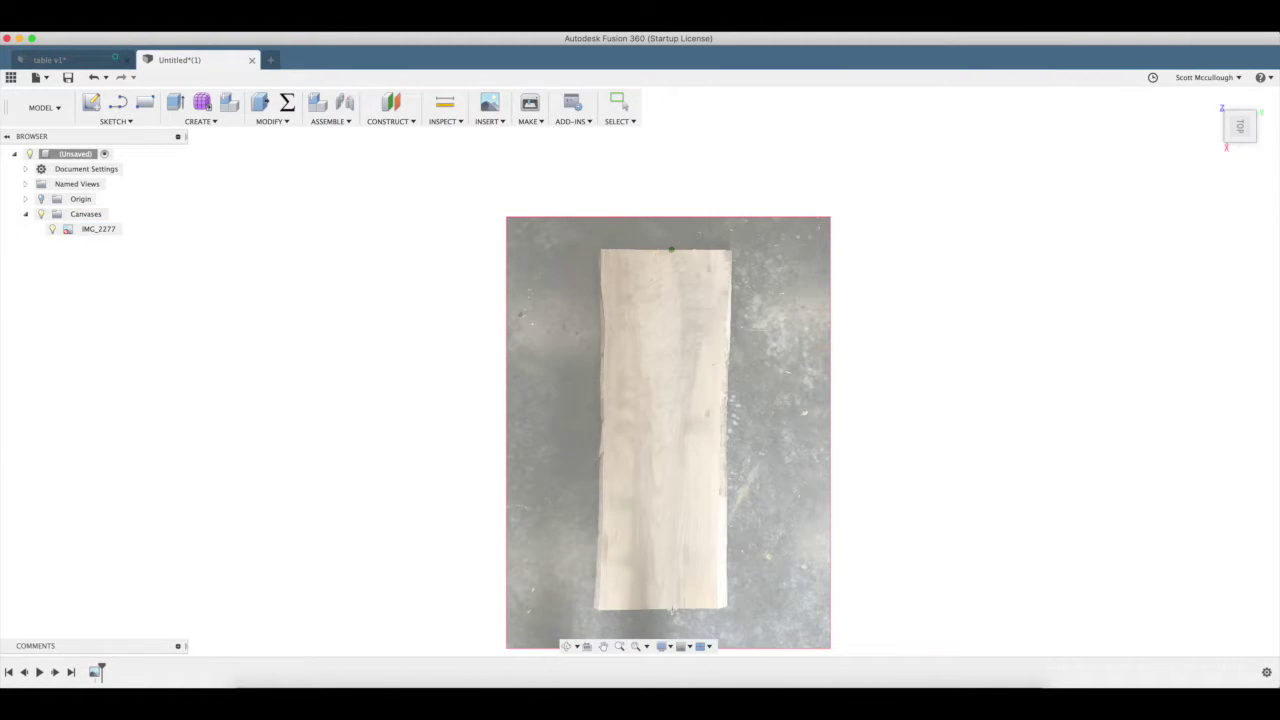
click(671, 608)
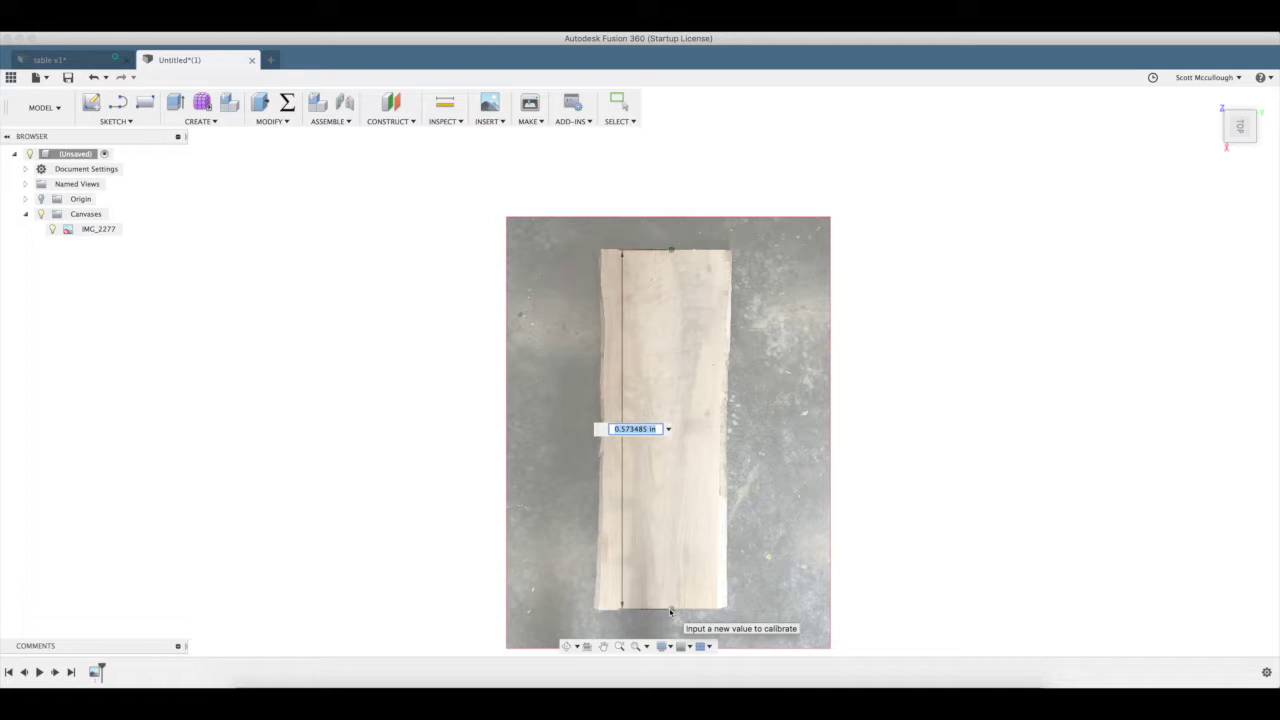
text(49.25)
key(Return)
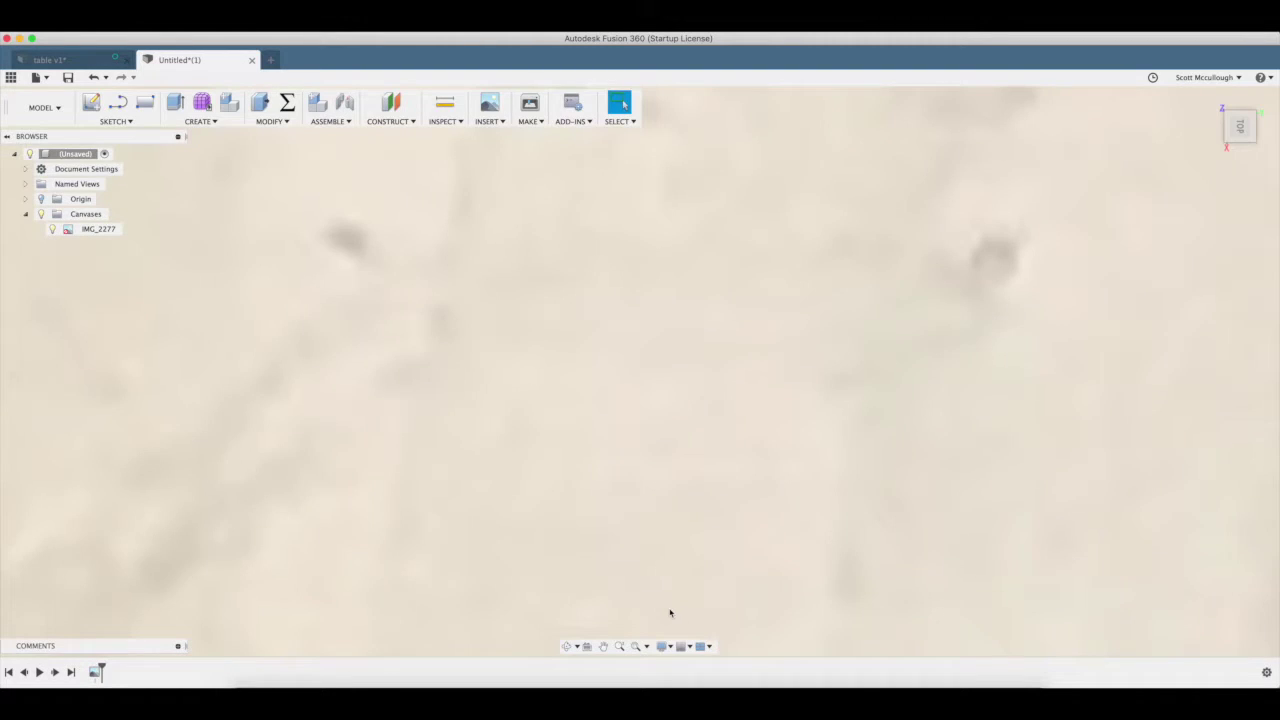
click(634, 647)
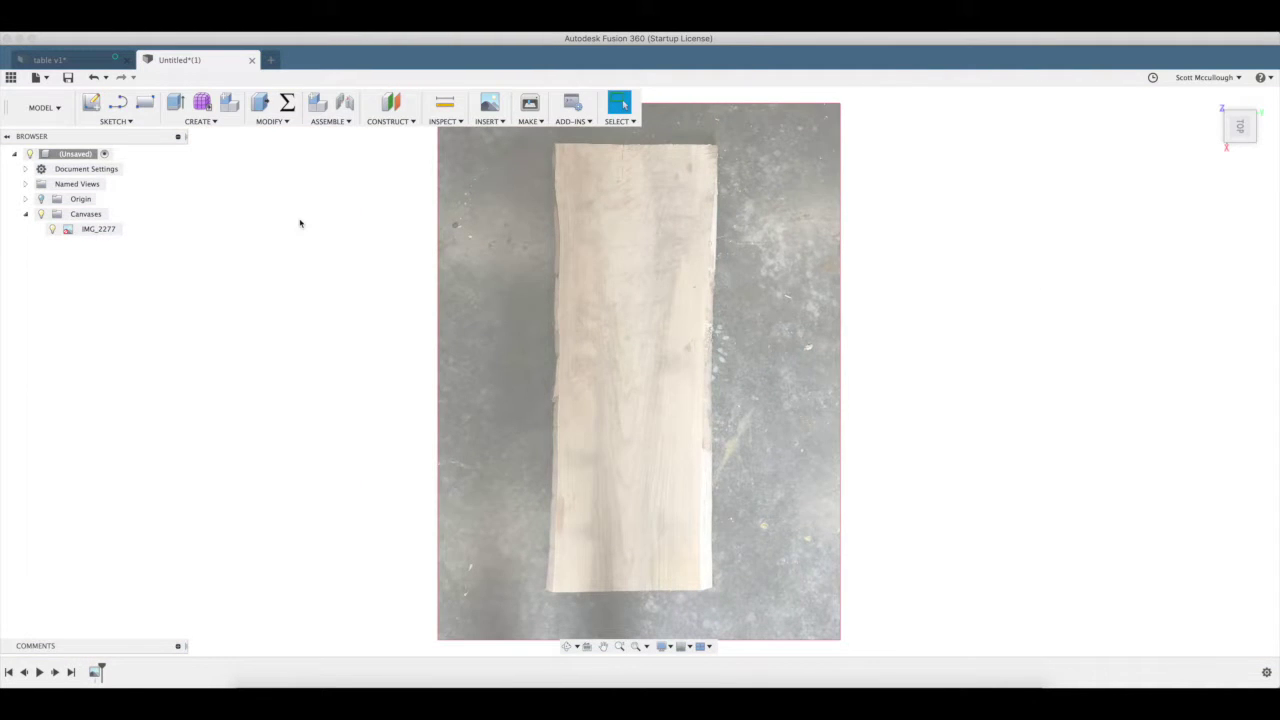
Step: Recalibrate IMG_2277 so the span between the board's top corners is 19.2 in
right_click(104, 230)
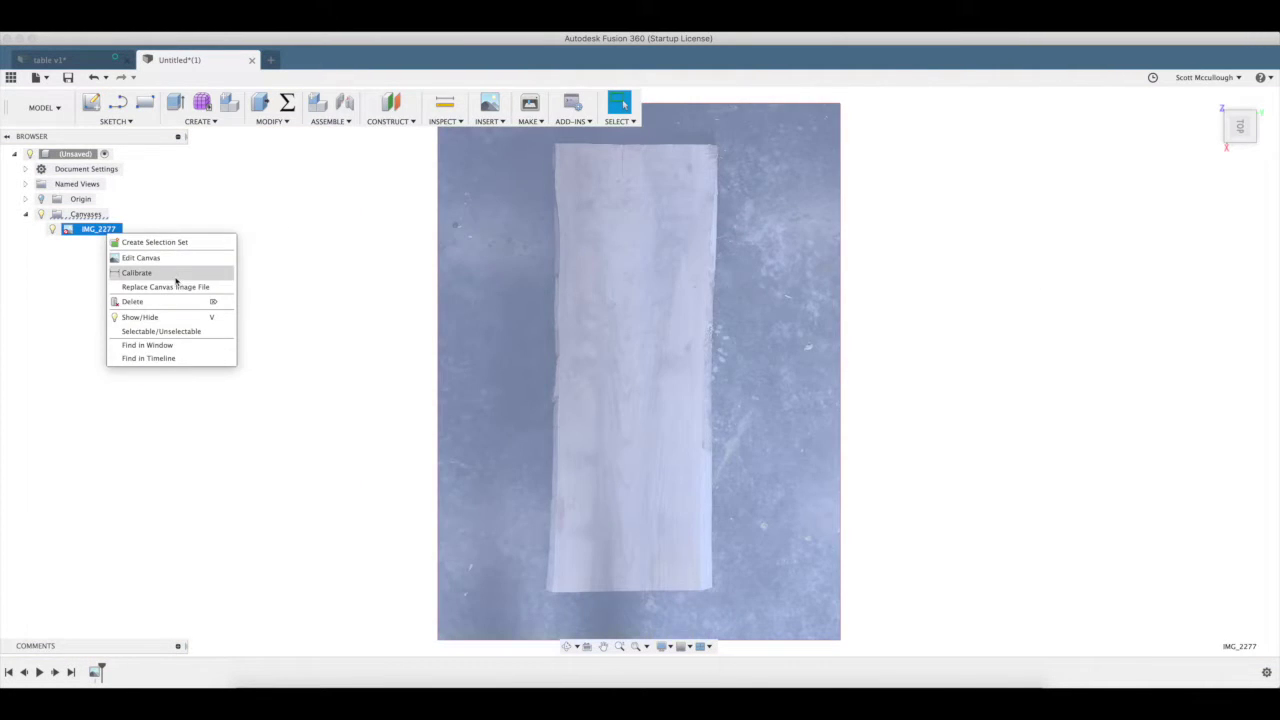
click(175, 276)
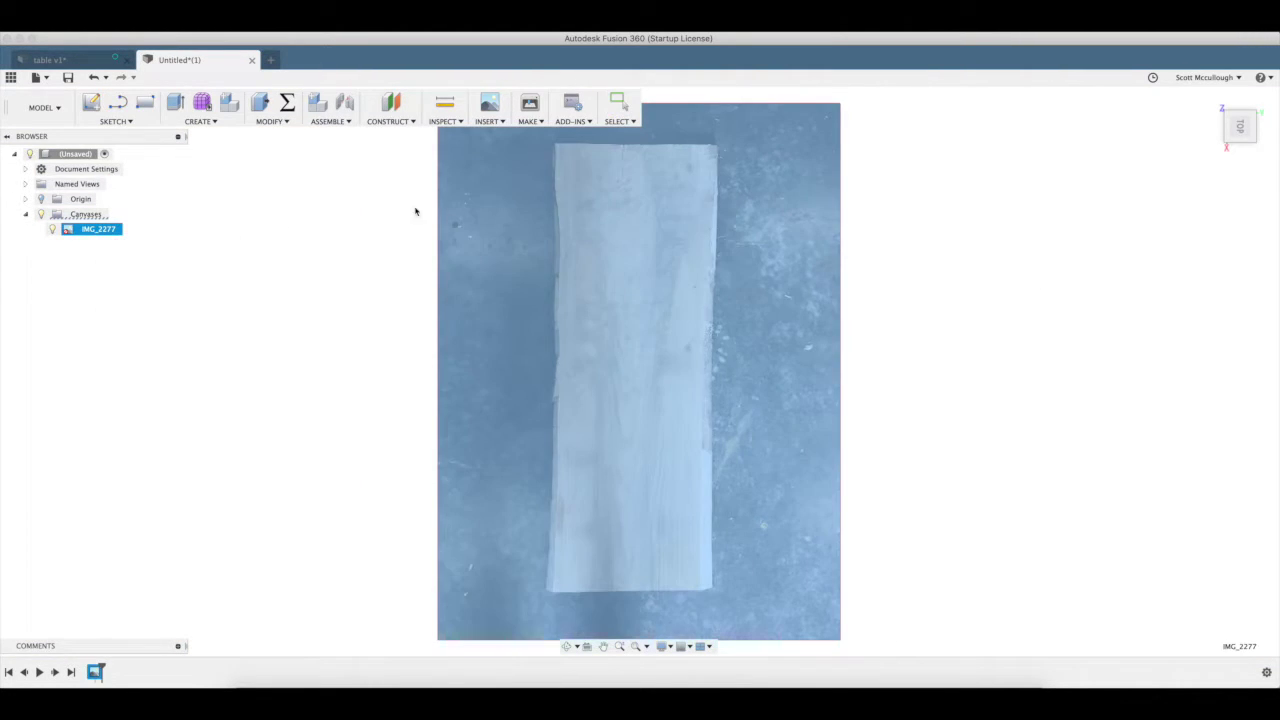
click(557, 166)
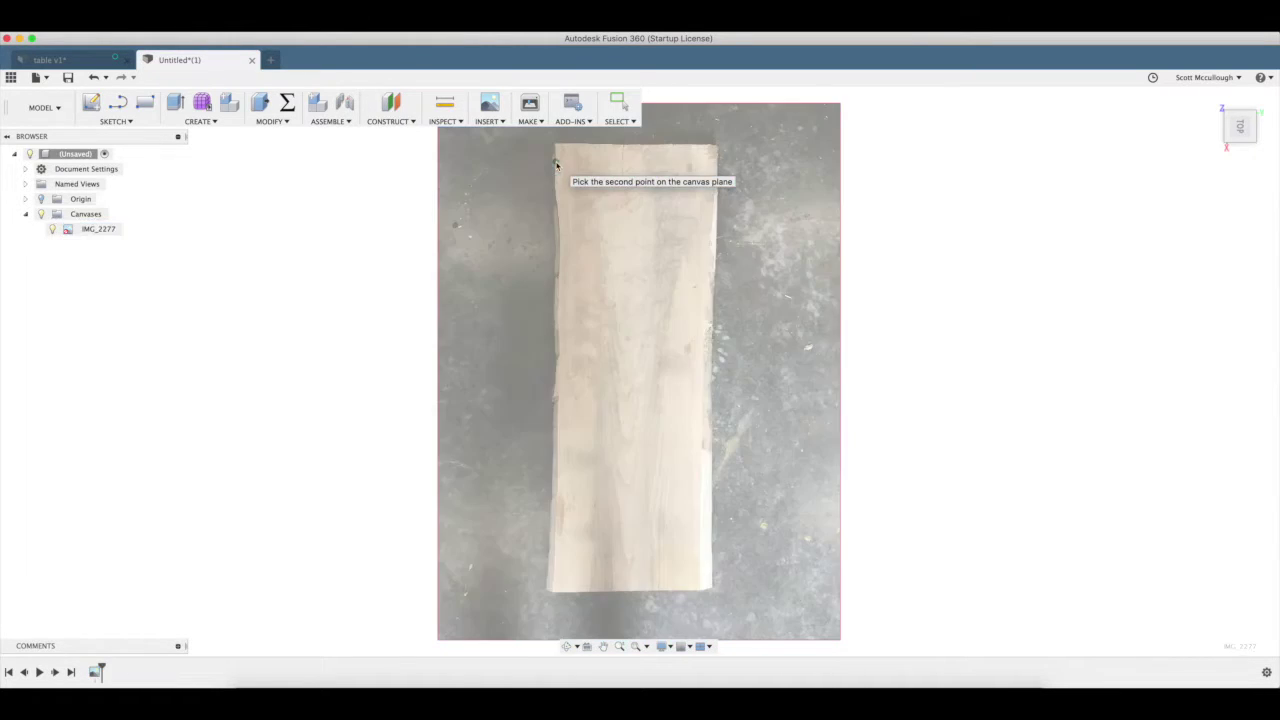
click(717, 168)
text(1)
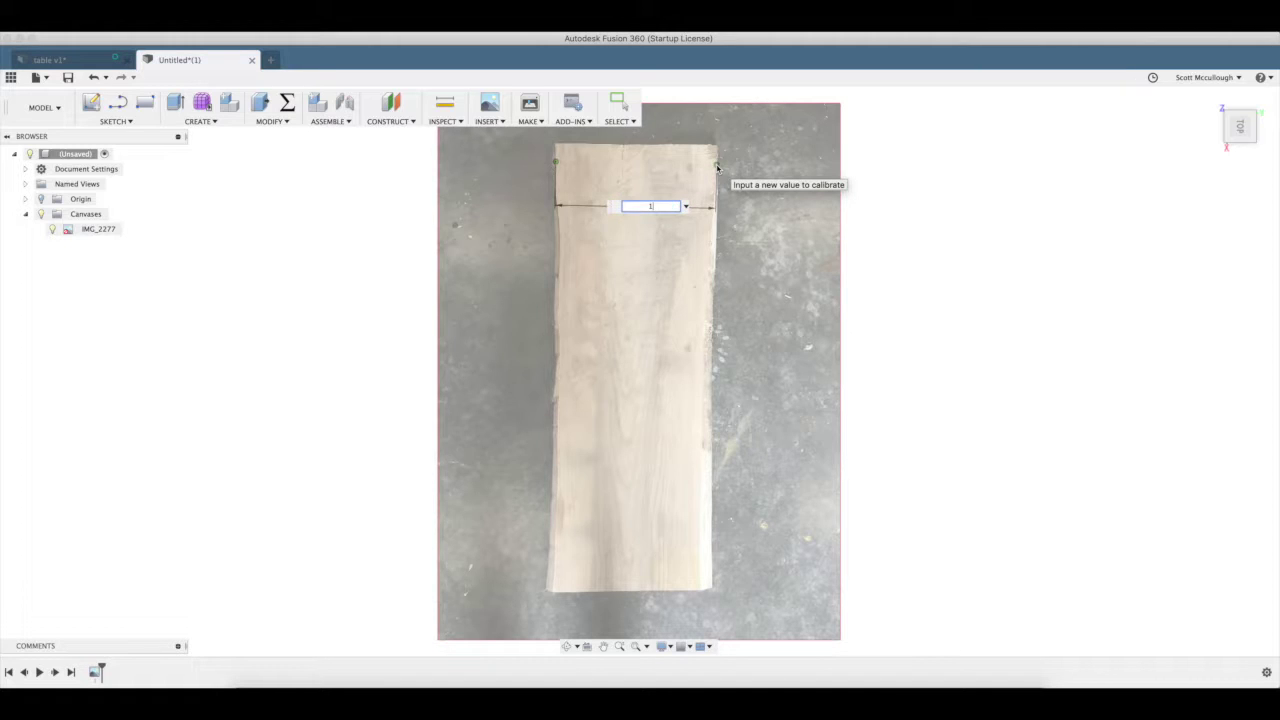
text(9.25)
key(Return)
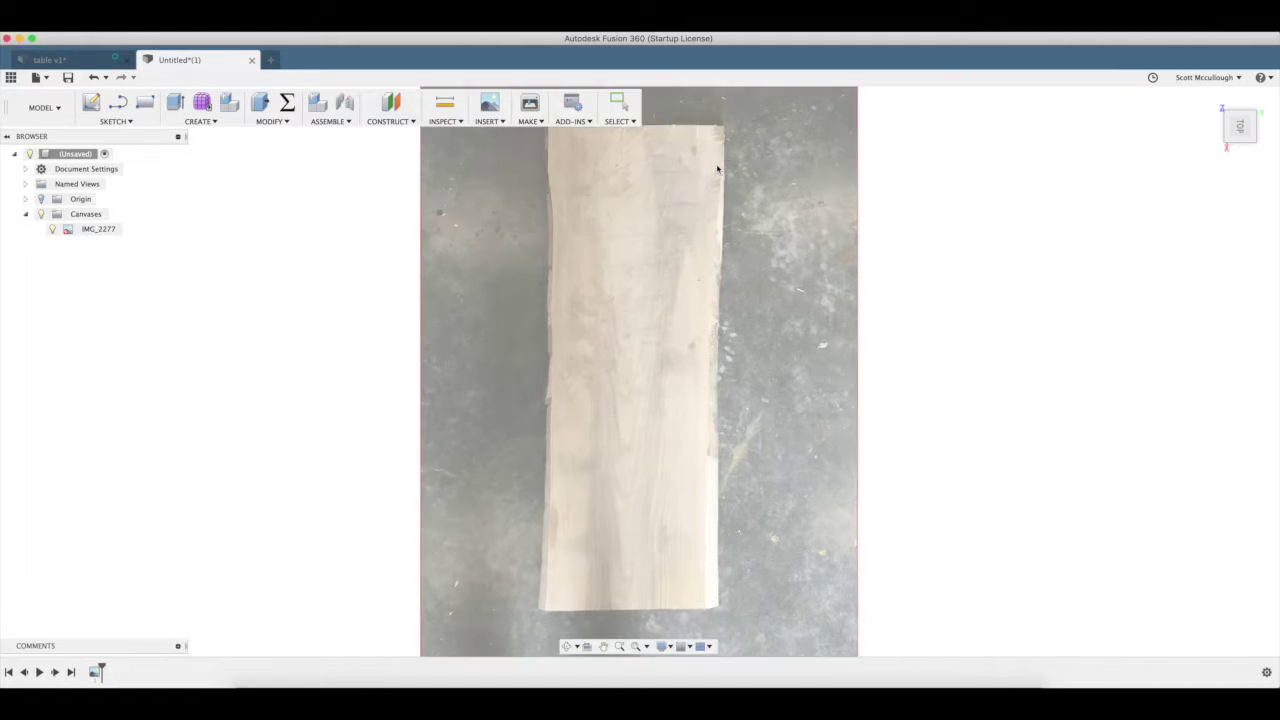
scroll(616, 601, down, 3)
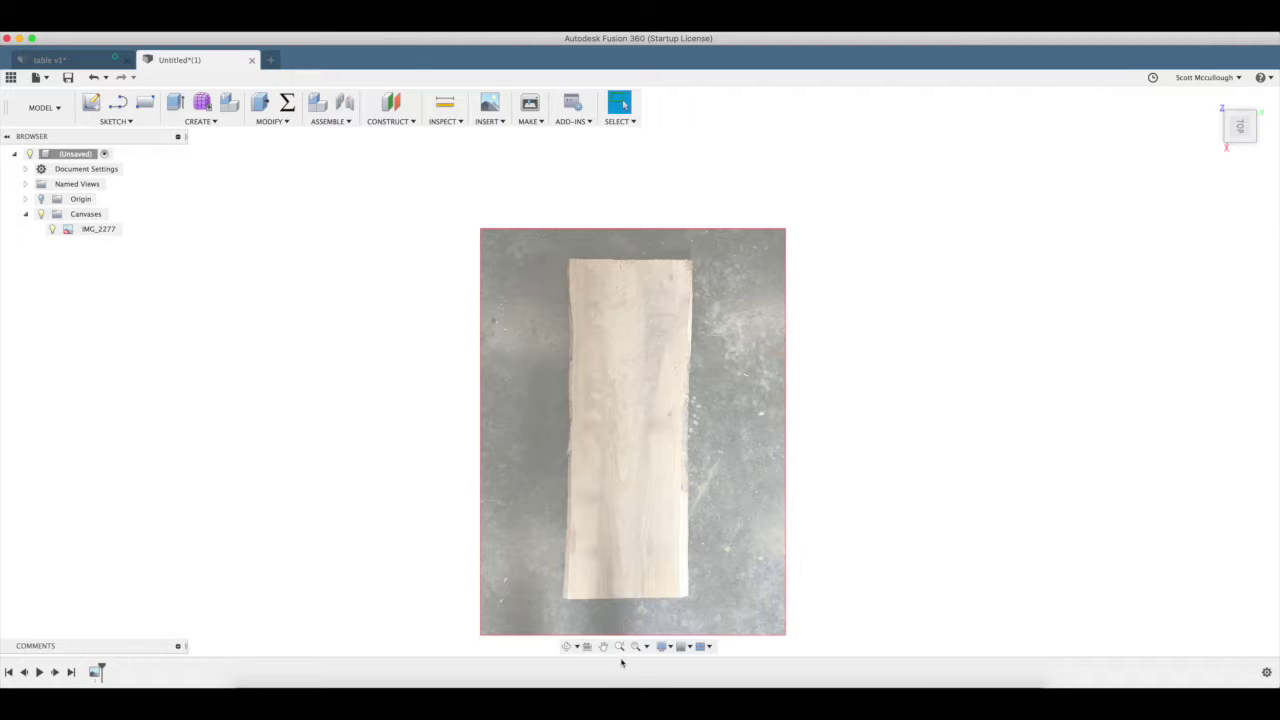
Step: Start a Control Point Spline sketch on the origin plane beneath the slab photo
key(F4)
drag(583, 506, 586, 491)
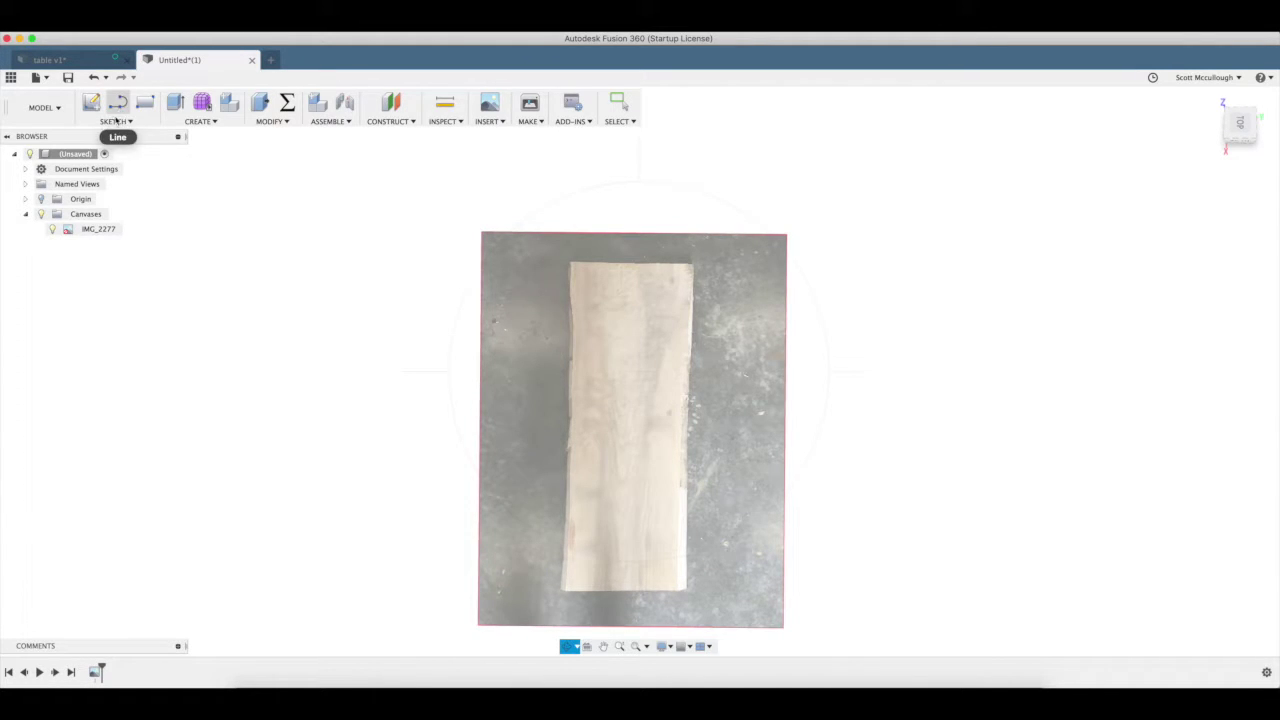
click(118, 122)
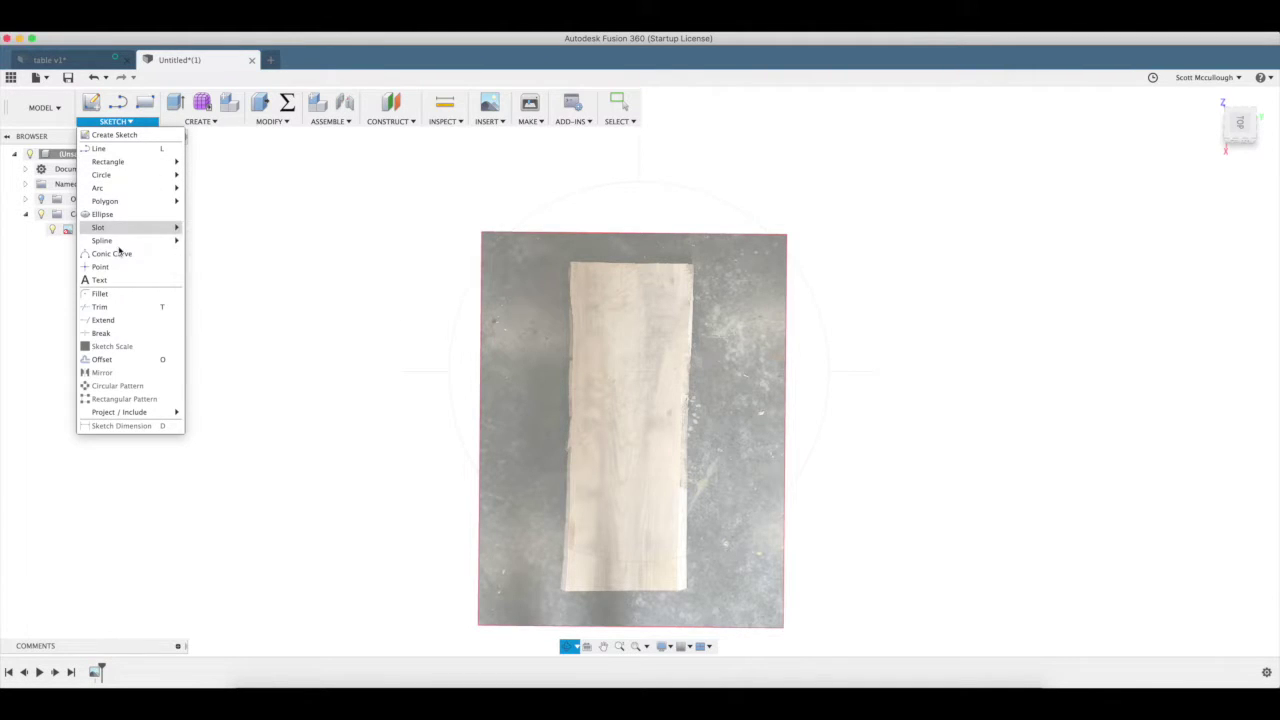
mouse_move(120, 245)
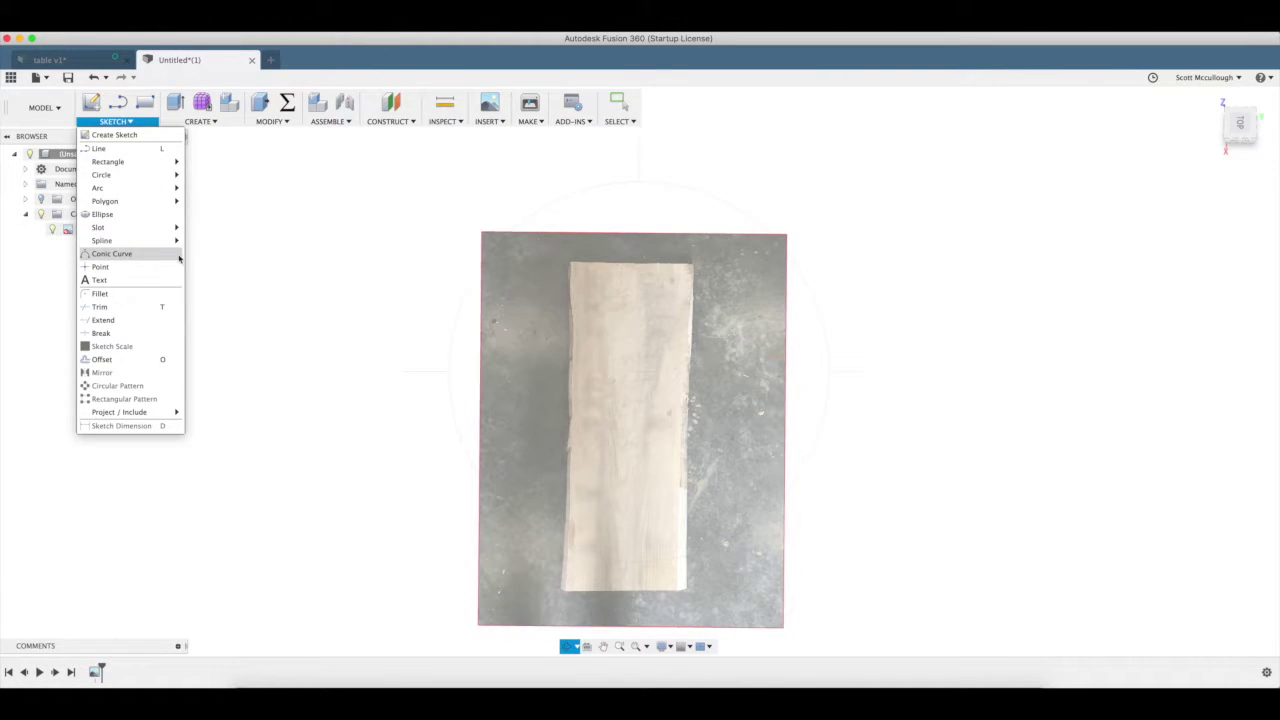
click(236, 256)
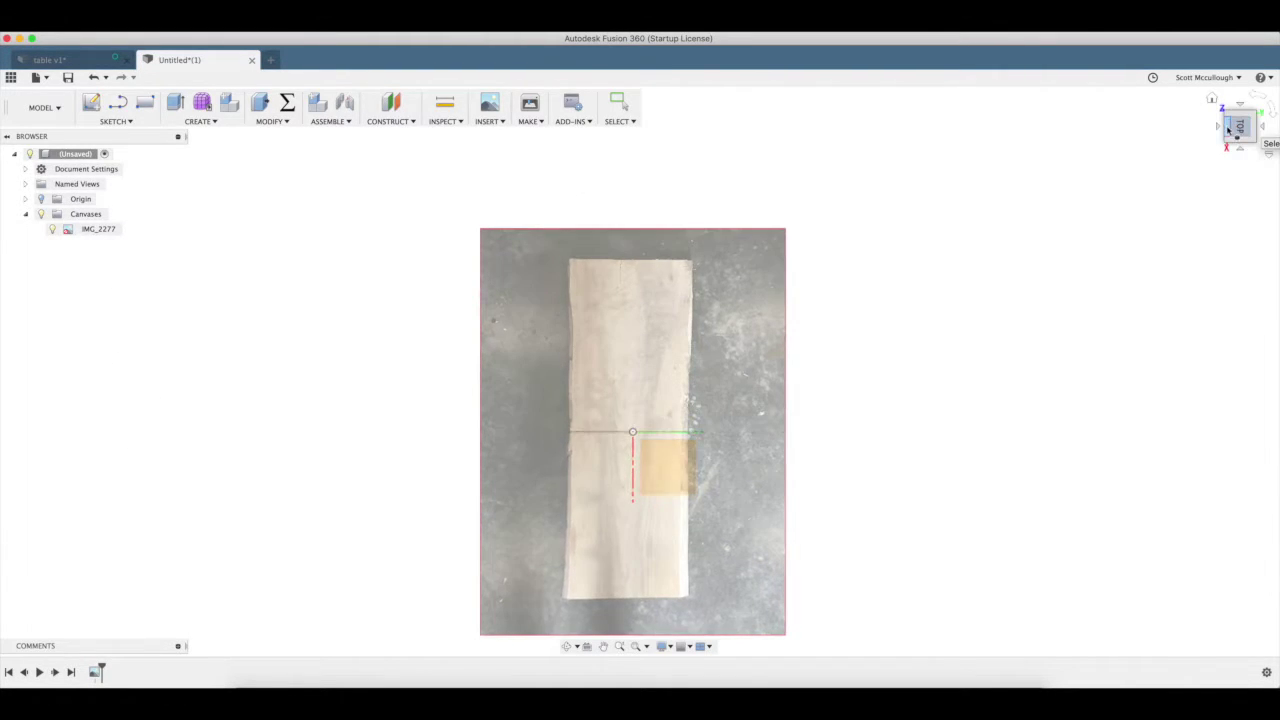
click(657, 481)
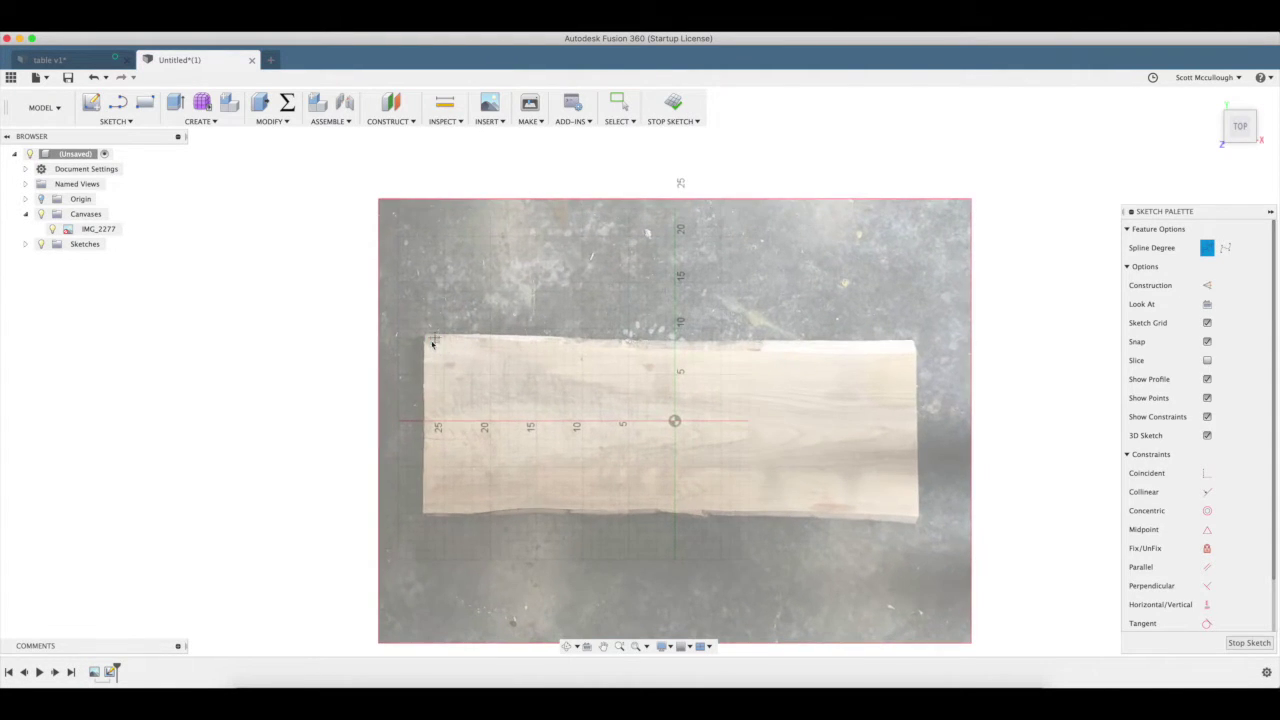
scroll(429, 340, up, 3)
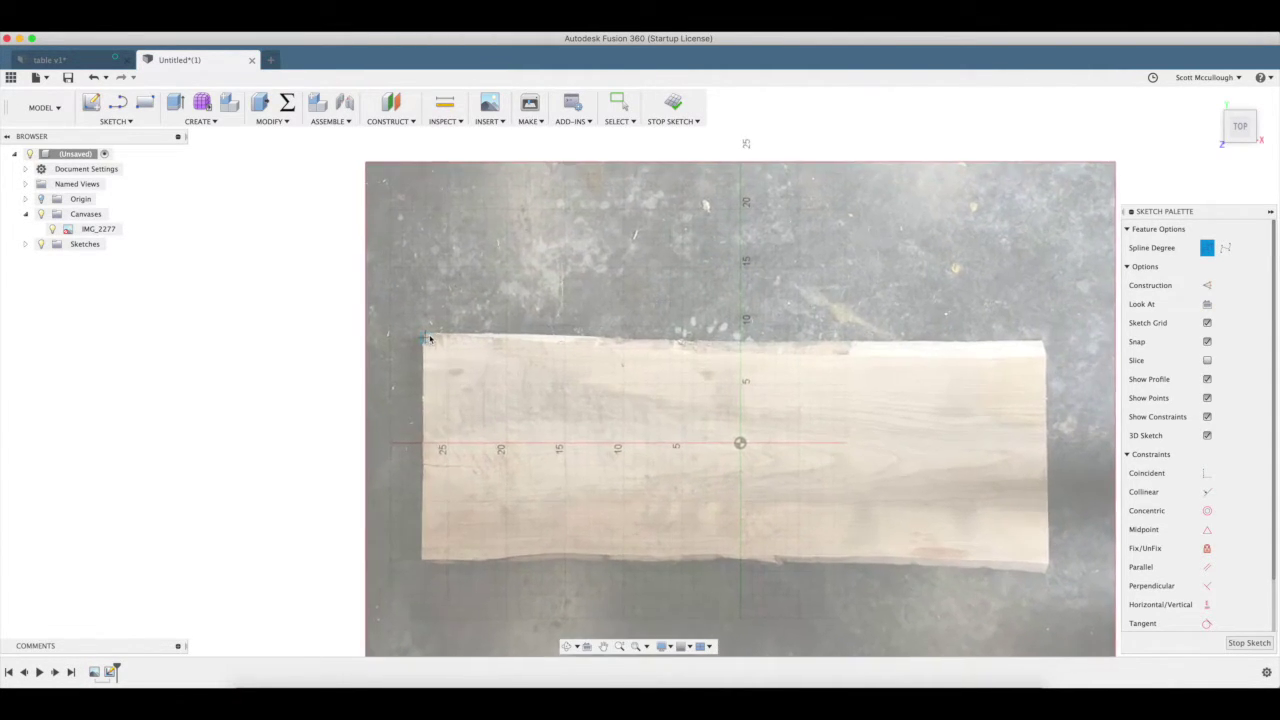
scroll(429, 339, up, 2)
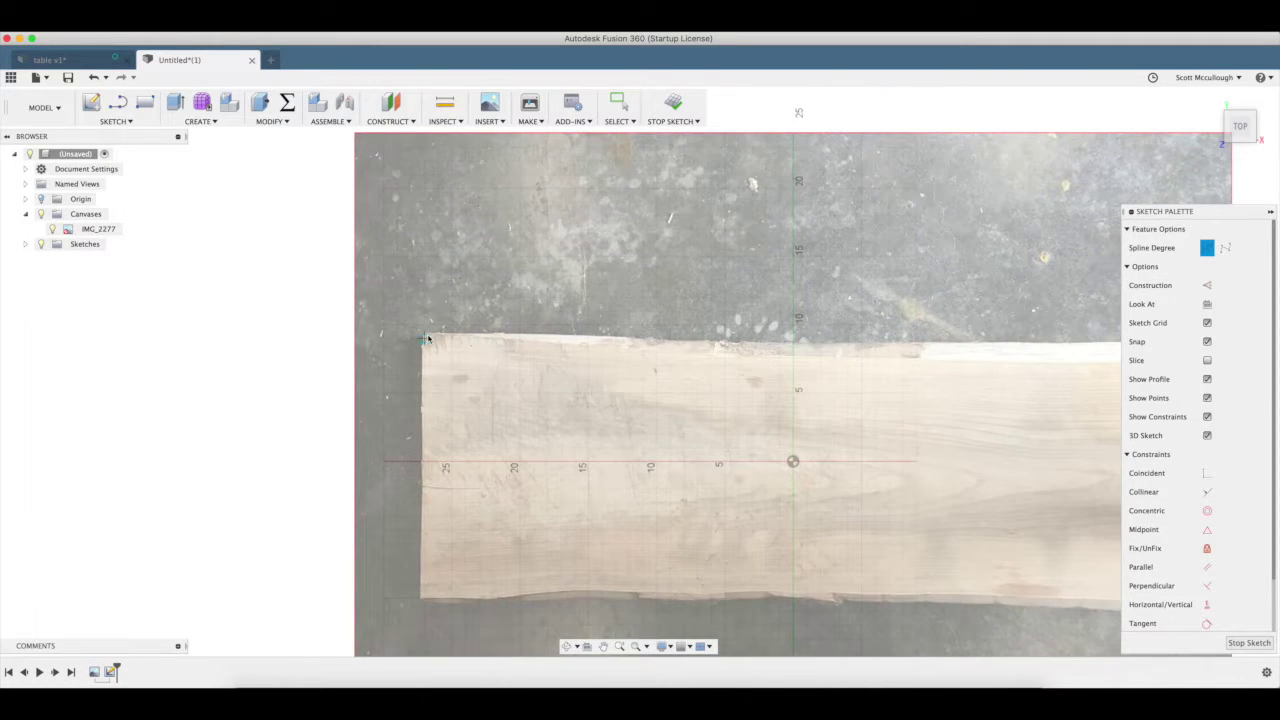
scroll(425, 338, down, 1)
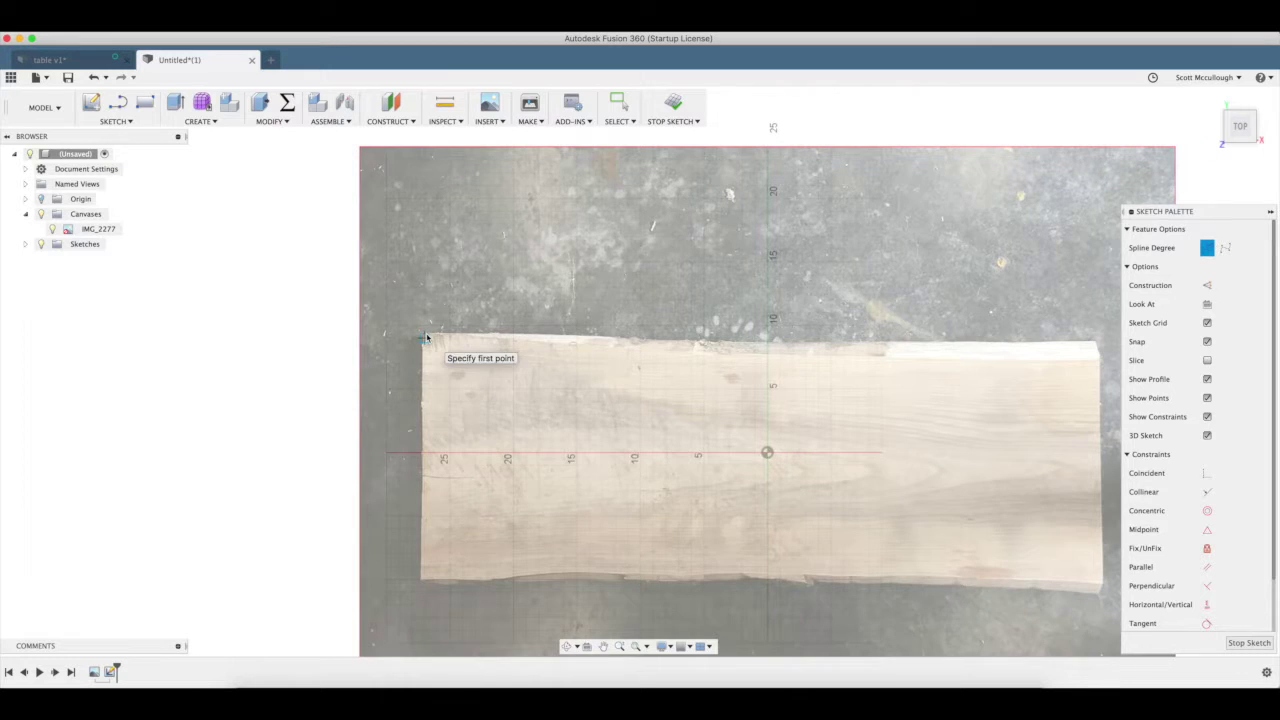
key(Escape)
Step: Trace the slab's top edge with a spline, then its right edge down to the bottom corner
click(110, 121)
click(101, 240)
click(424, 332)
click(474, 331)
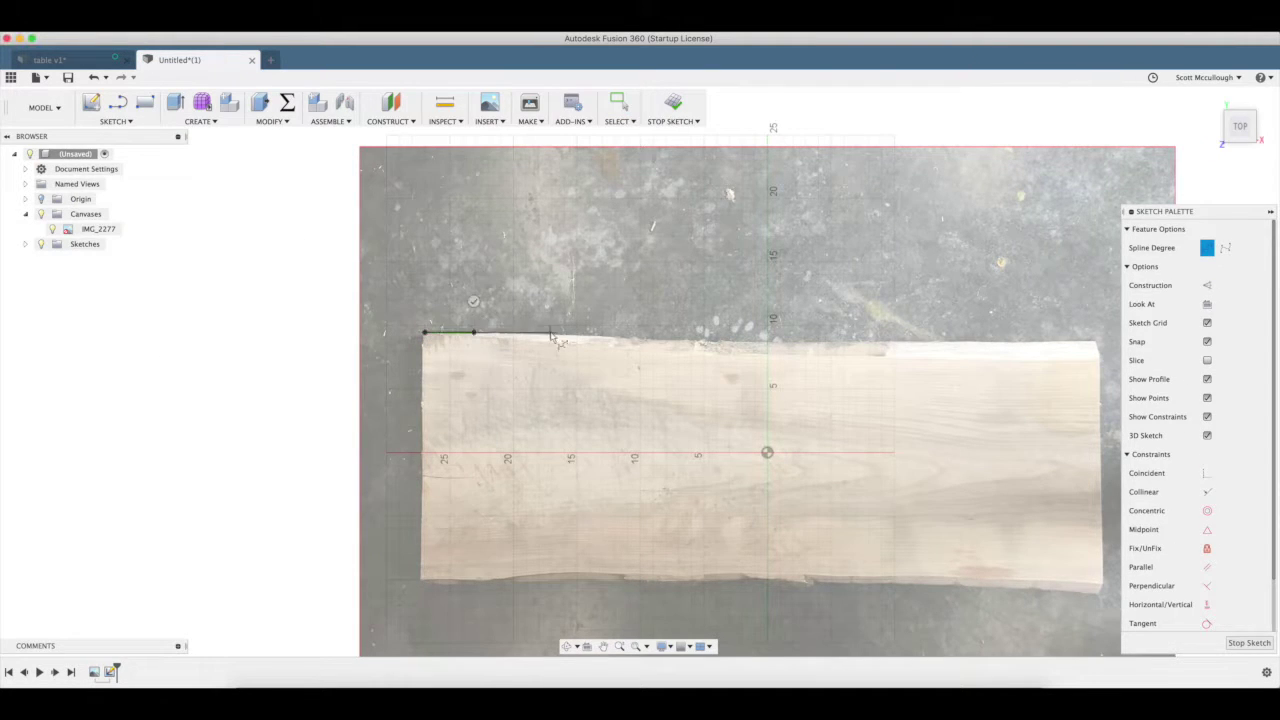
click(522, 331)
click(577, 339)
click(622, 340)
click(678, 339)
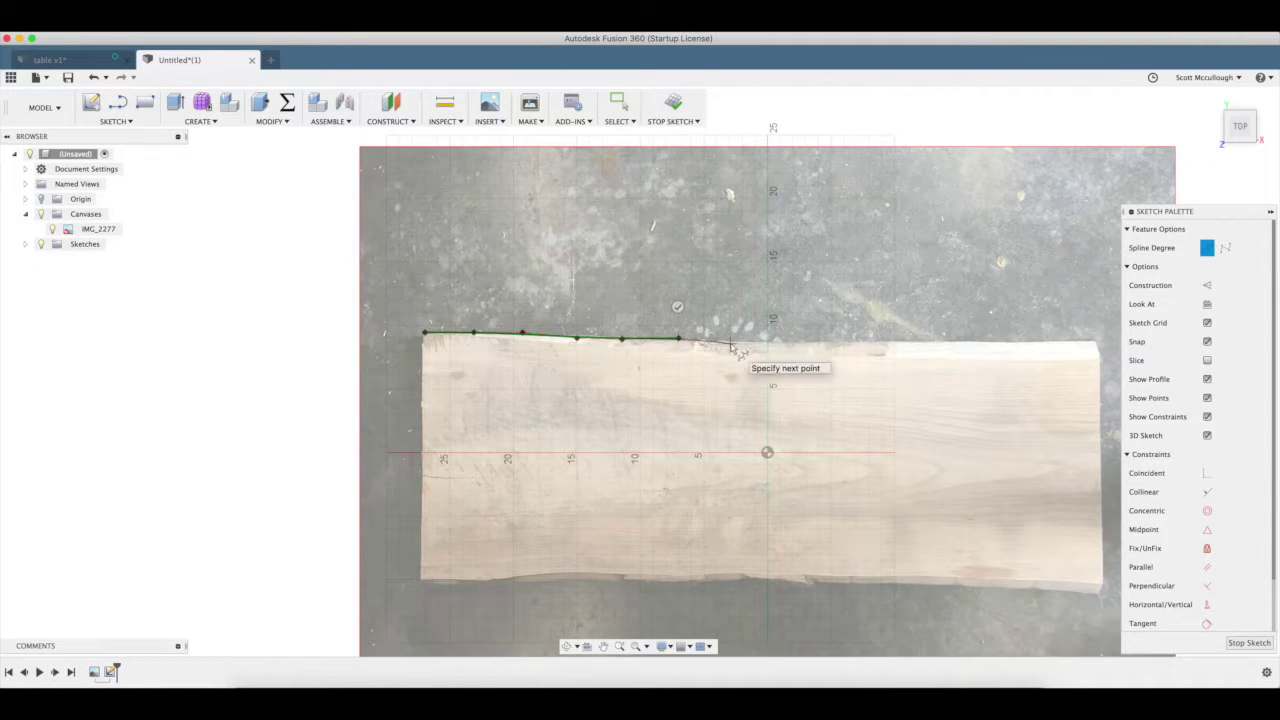
click(731, 343)
click(776, 343)
click(857, 344)
click(915, 343)
click(964, 343)
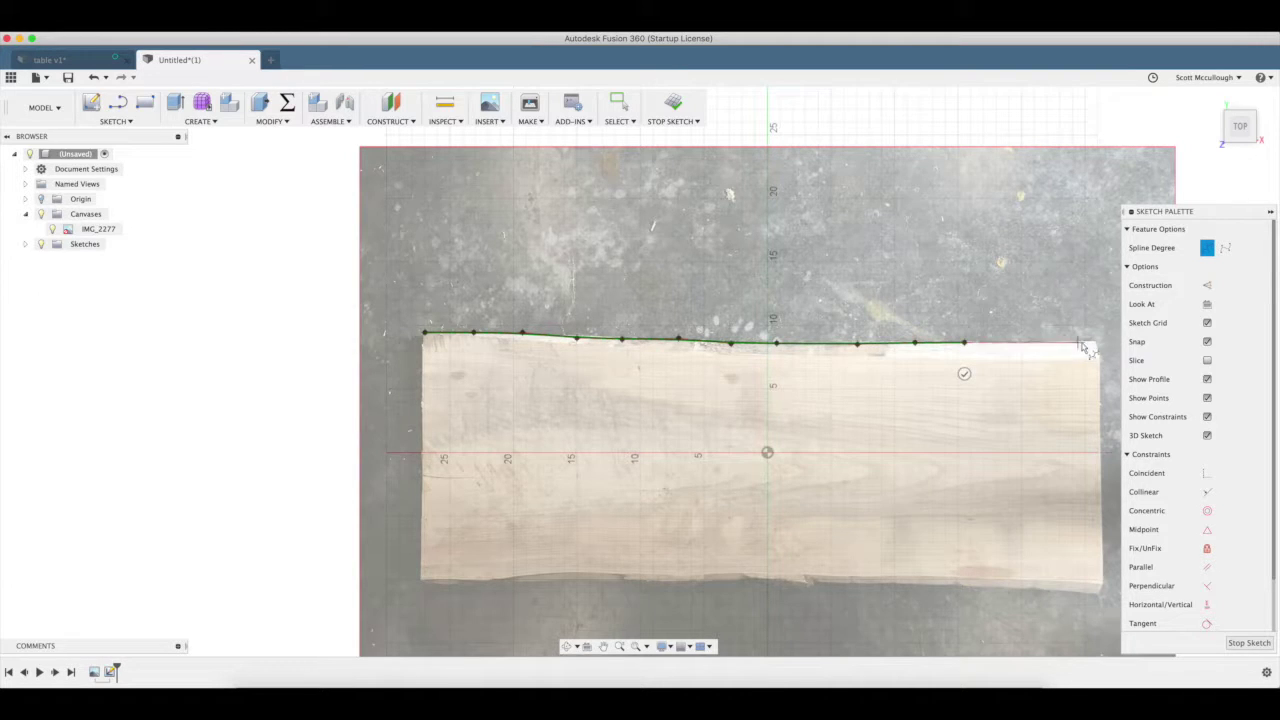
click(1027, 343)
click(1077, 343)
double_click(1093, 343)
click(1093, 343)
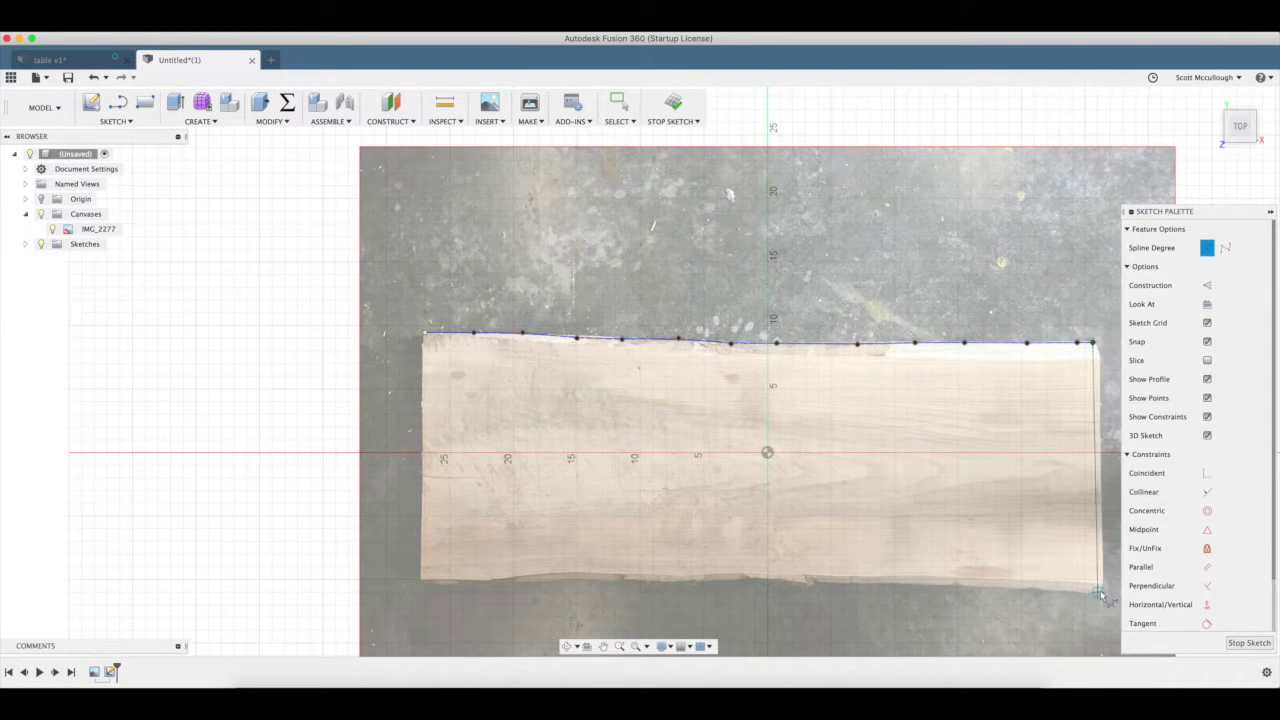
double_click(1097, 591)
click(1097, 592)
Step: Trace the bottom edge leftward with a spline and close the outline up the left edge
click(1072, 592)
scroll(1047, 595, up, 1)
click(1040, 593)
click(1008, 588)
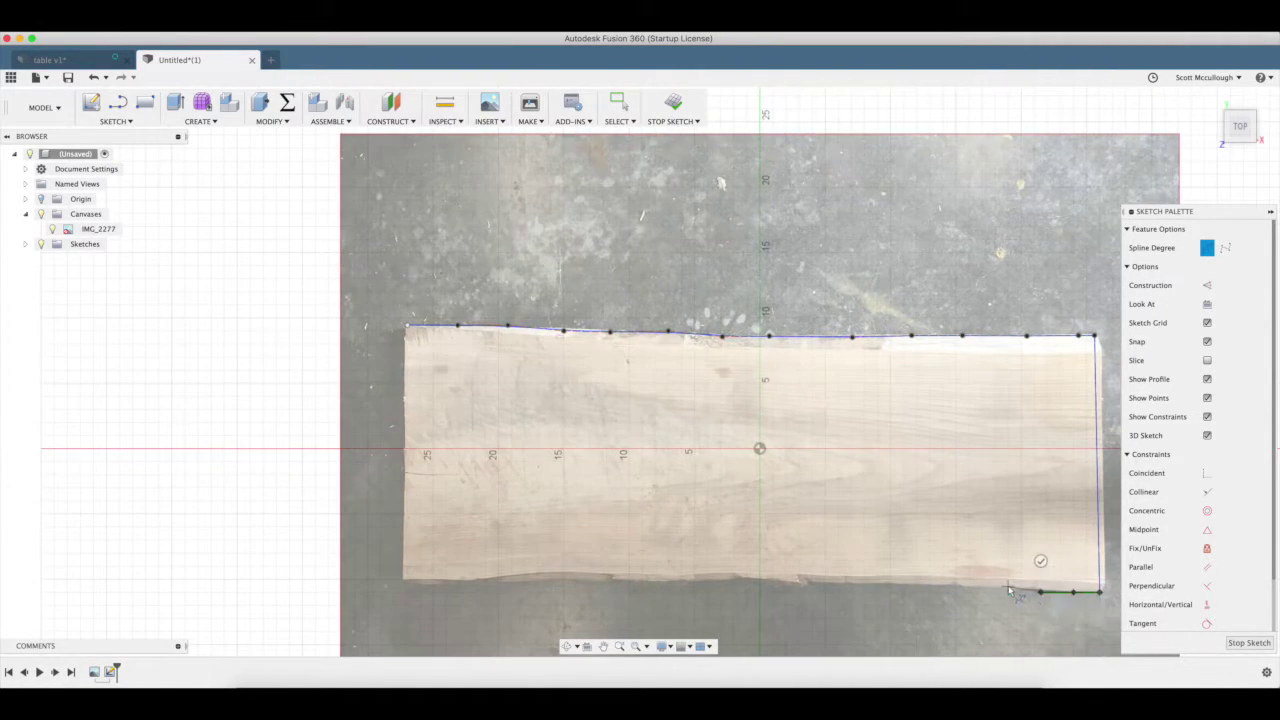
click(958, 586)
click(894, 581)
click(840, 584)
click(795, 583)
click(747, 582)
click(707, 579)
click(681, 579)
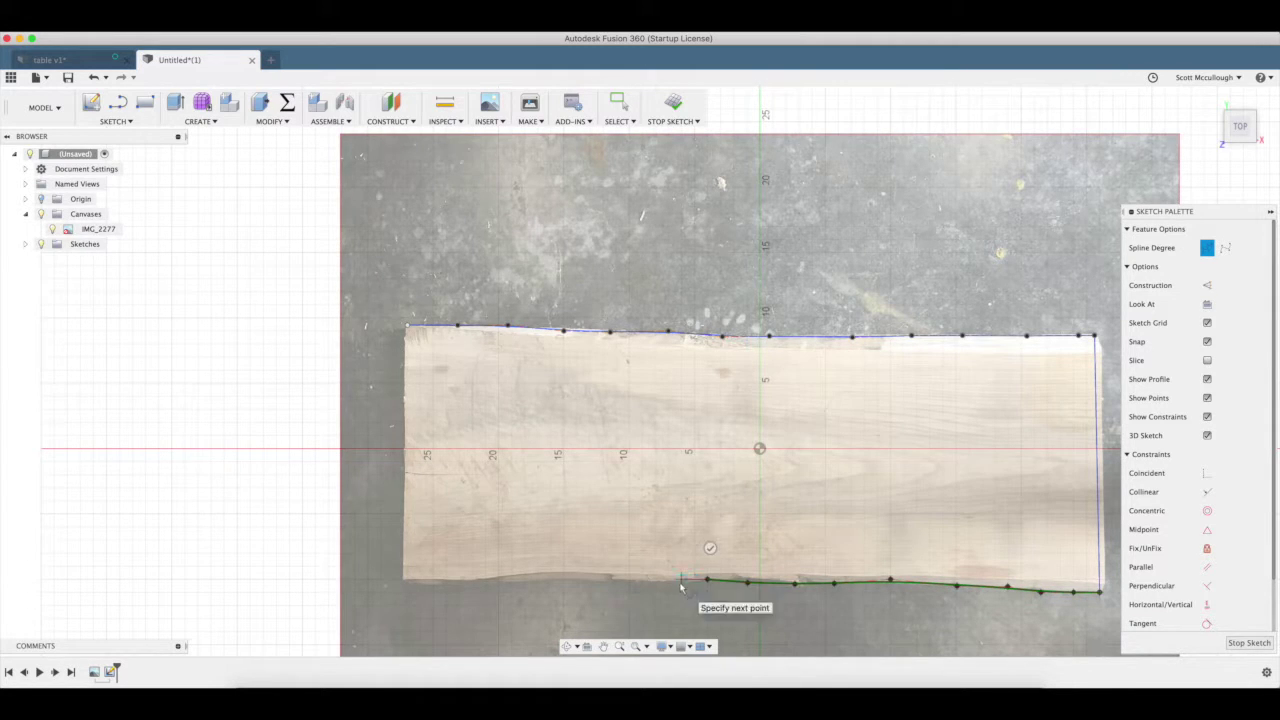
click(616, 578)
click(590, 578)
click(564, 578)
click(498, 578)
click(419, 579)
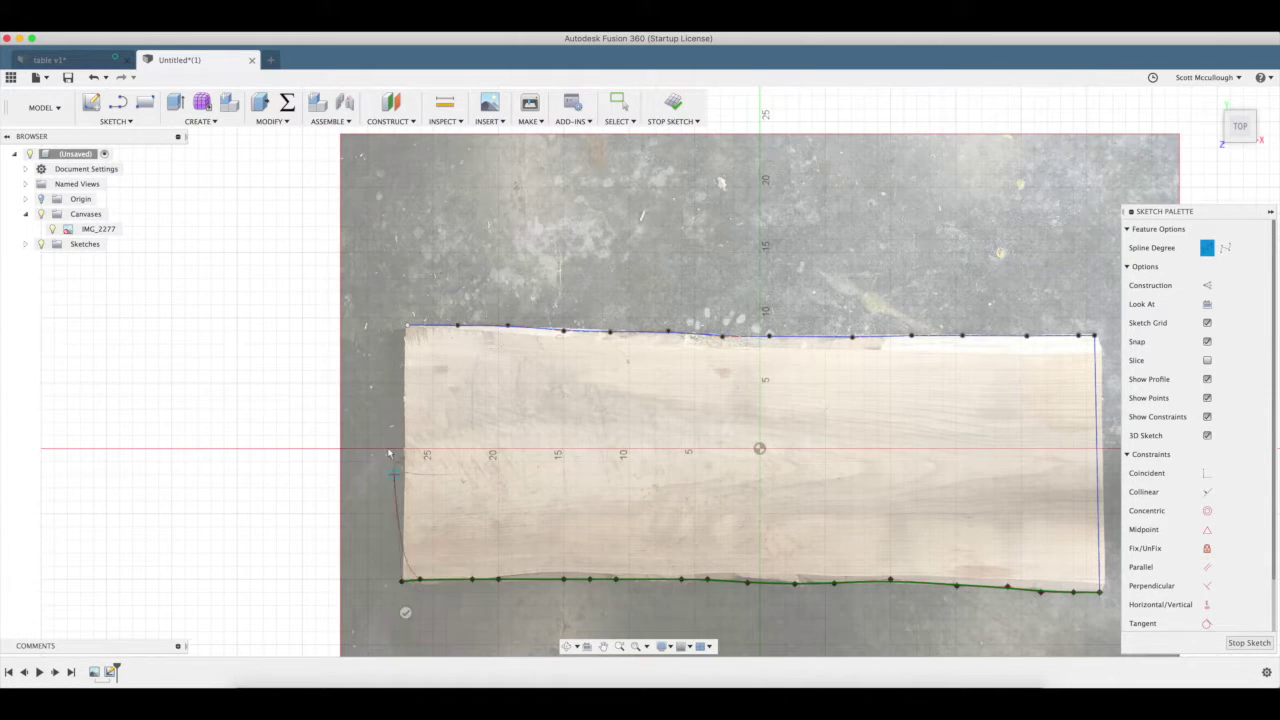
double_click(402, 580)
click(402, 580)
click(407, 294)
key(Escape)
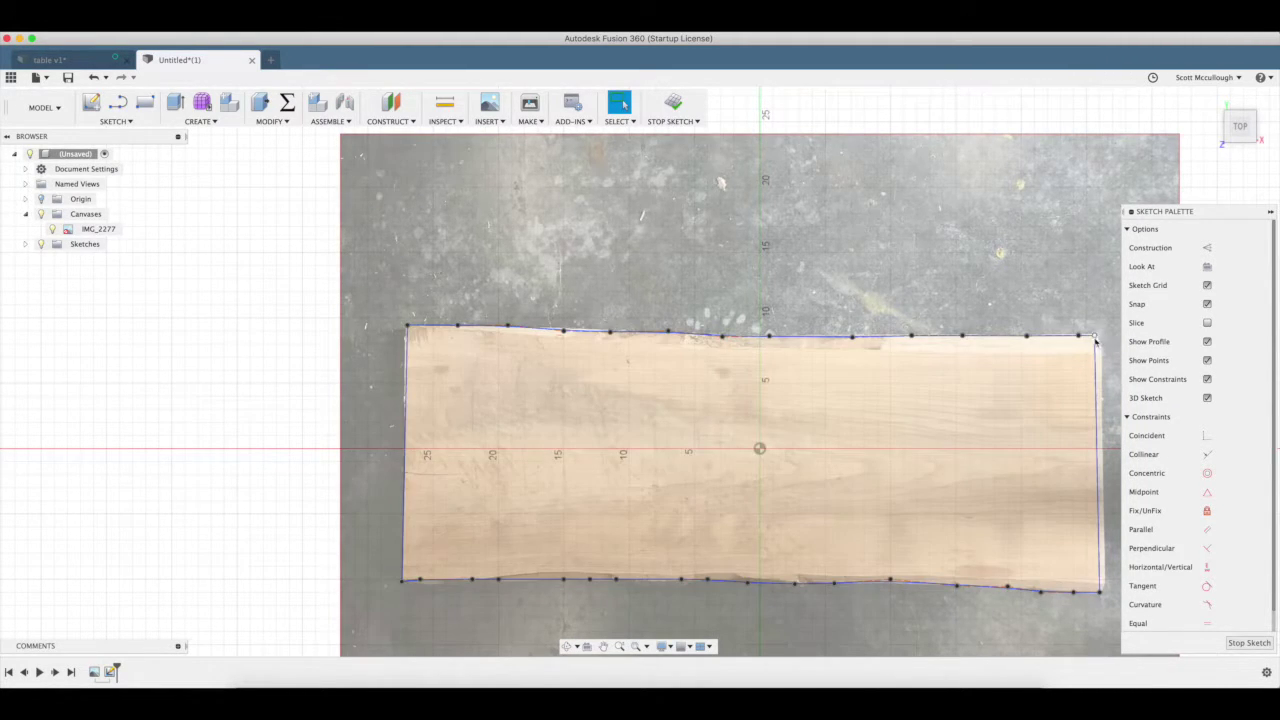
Step: Align the outline's upper-right and lower-right corners and a bottom-edge point with the slab
click(1097, 338)
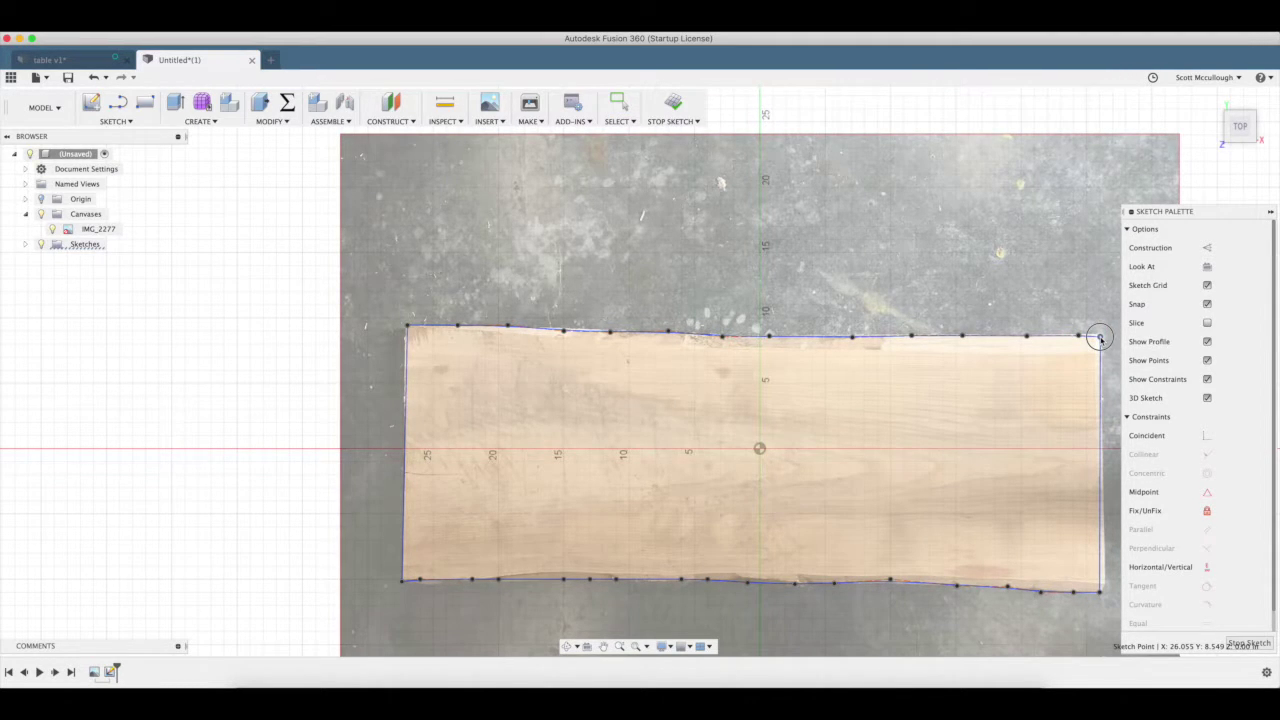
drag(1099, 338, 1098, 338)
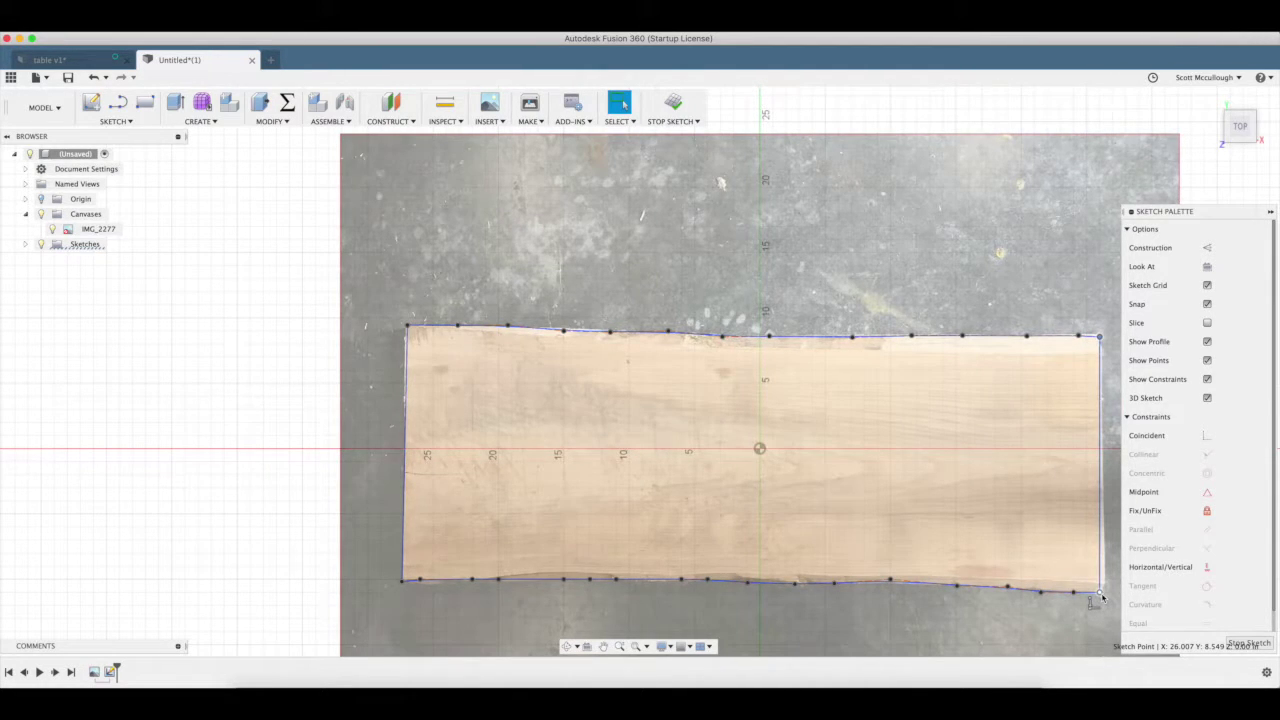
click(1100, 593)
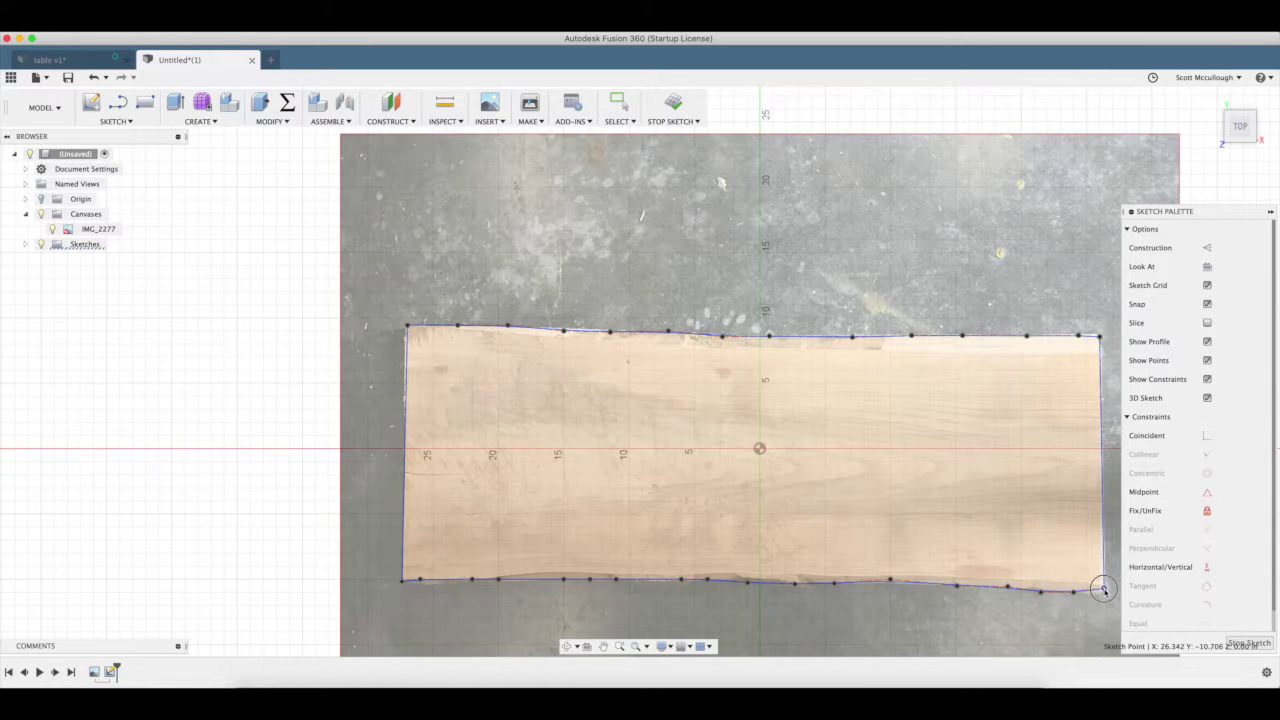
drag(1101, 593, 1100, 594)
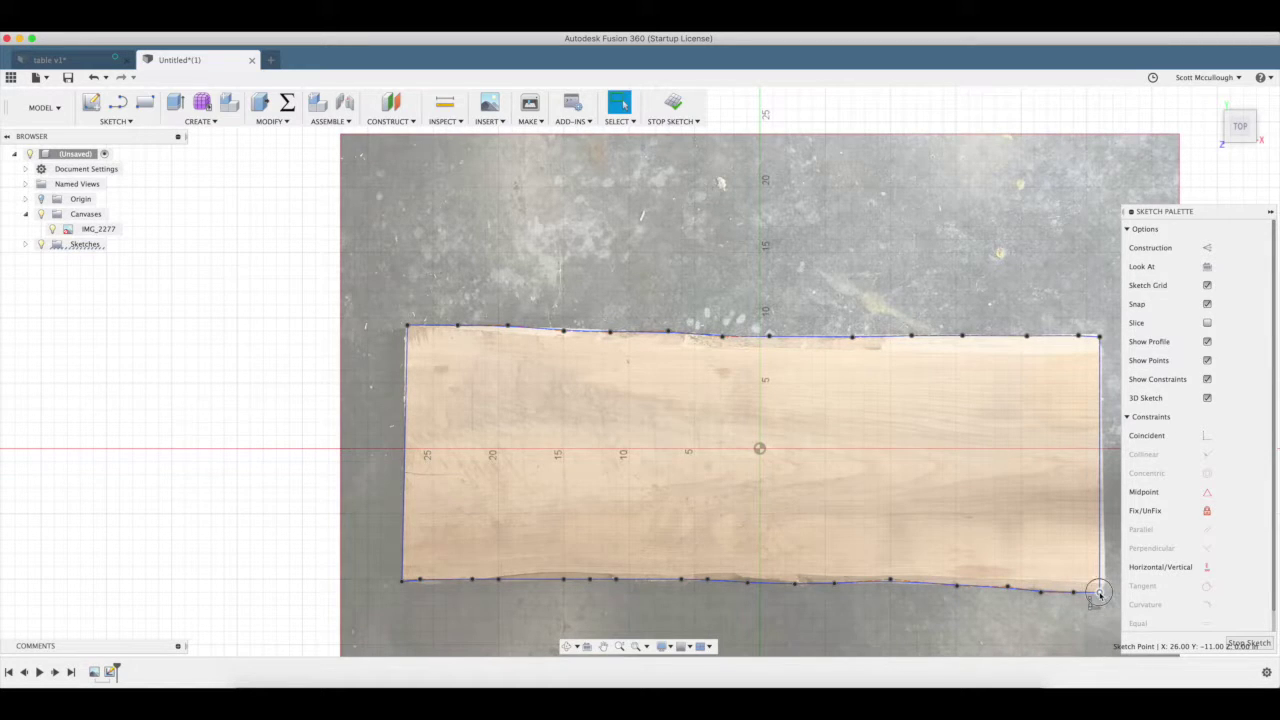
drag(1101, 593, 1106, 594)
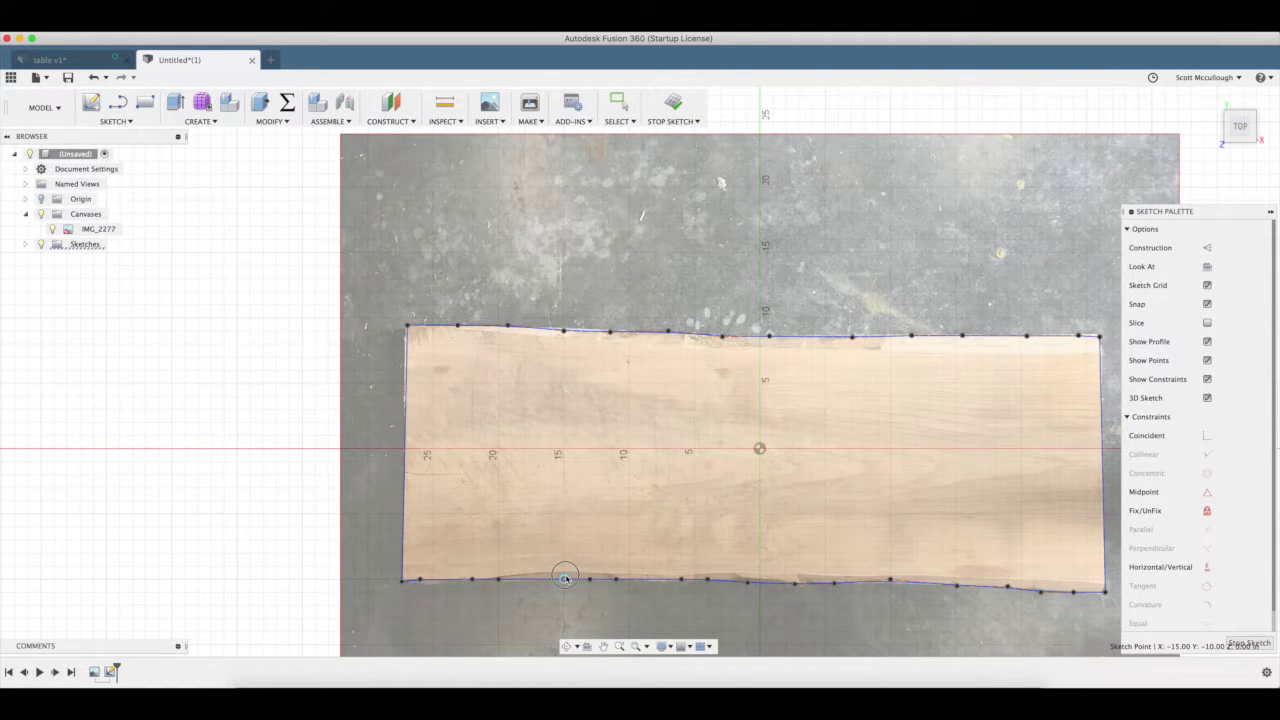
drag(565, 578, 566, 574)
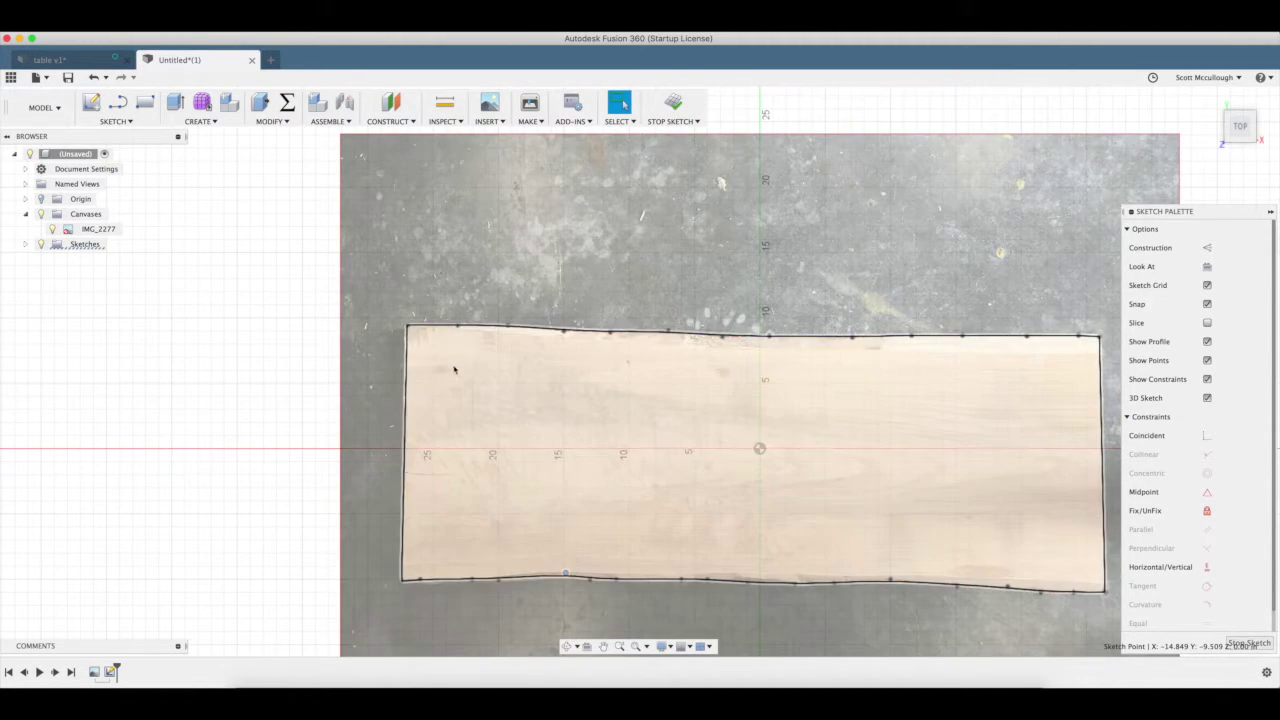
Step: Check the closed outline in 3D and finish the sketch
click(567, 646)
mouse_move(554, 473)
mouse_down()
mouse_move(540, 420)
mouse_move(534, 434)
mouse_up()
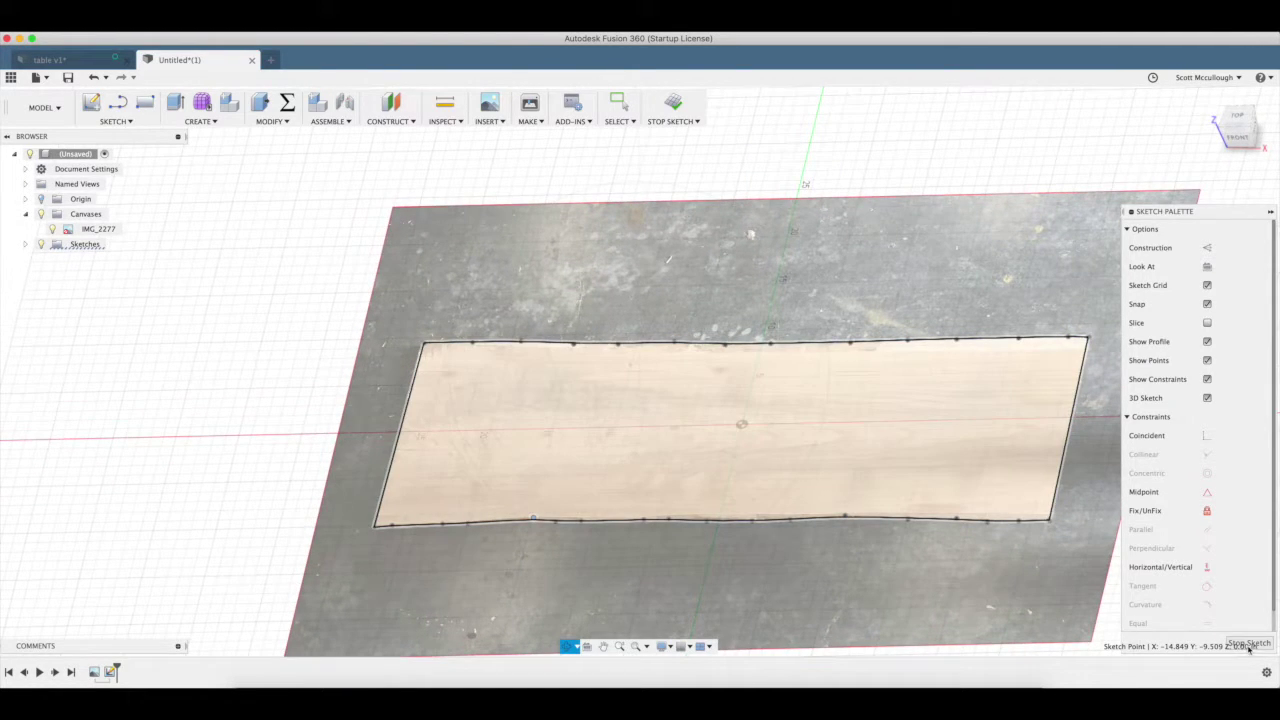
click(1250, 643)
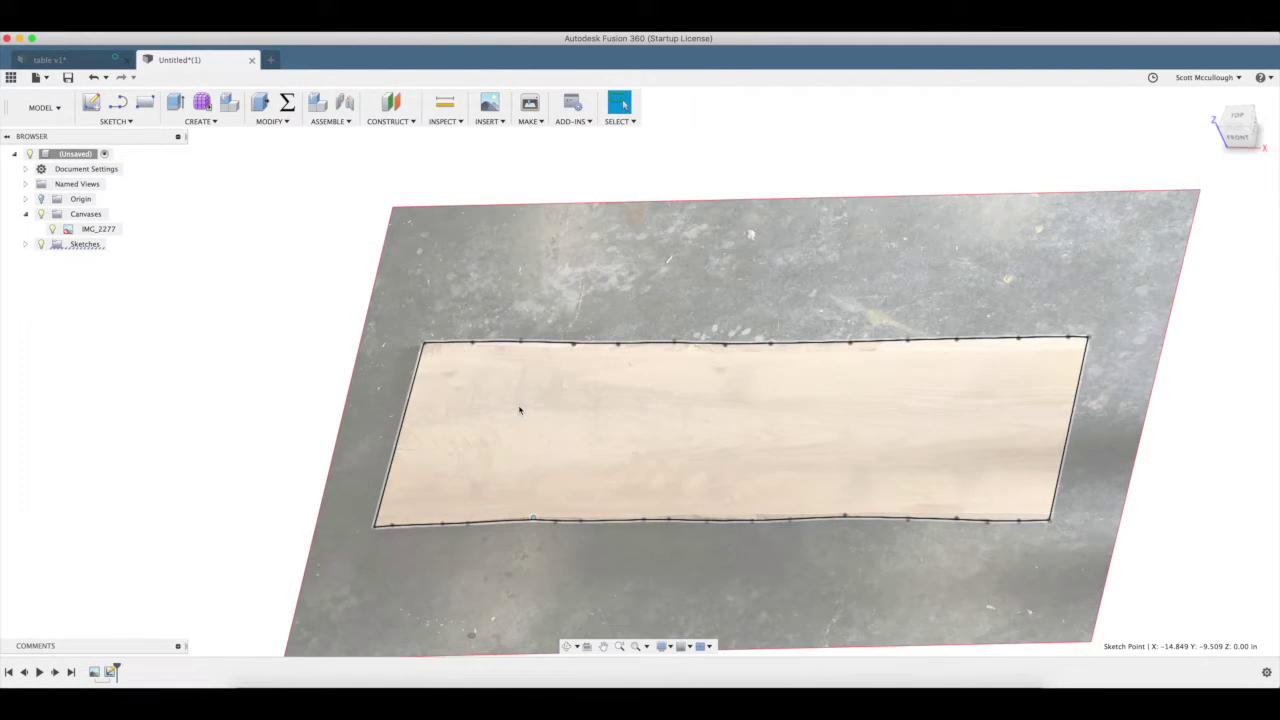
Step: Extrude the traced outline profile 1.5 into a solid slab body
key(q)
click(738, 441)
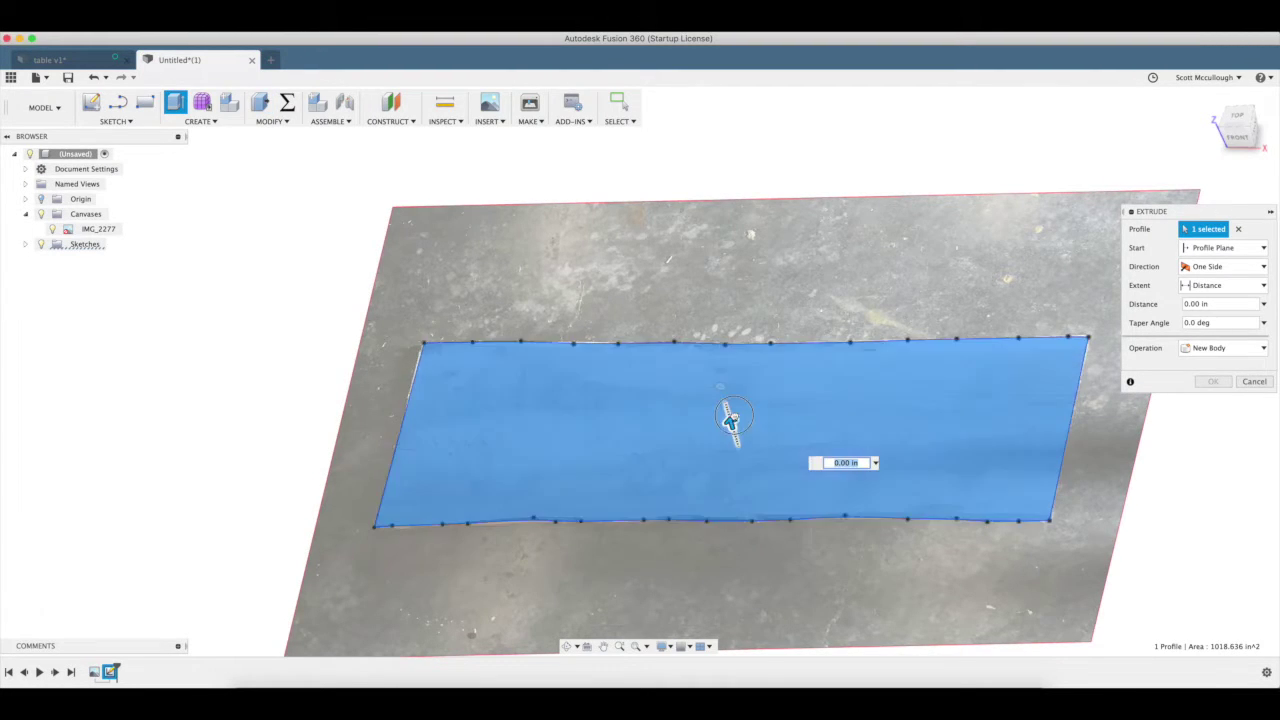
text(1)
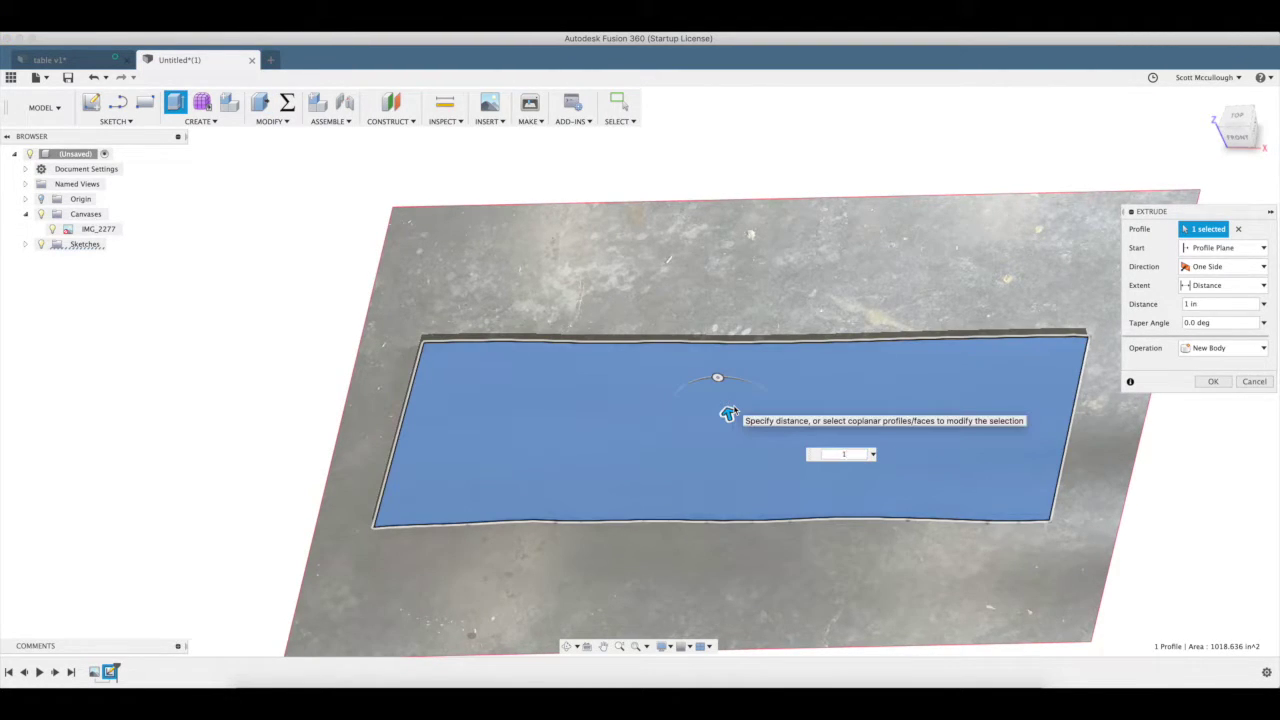
text(.5)
key(Return)
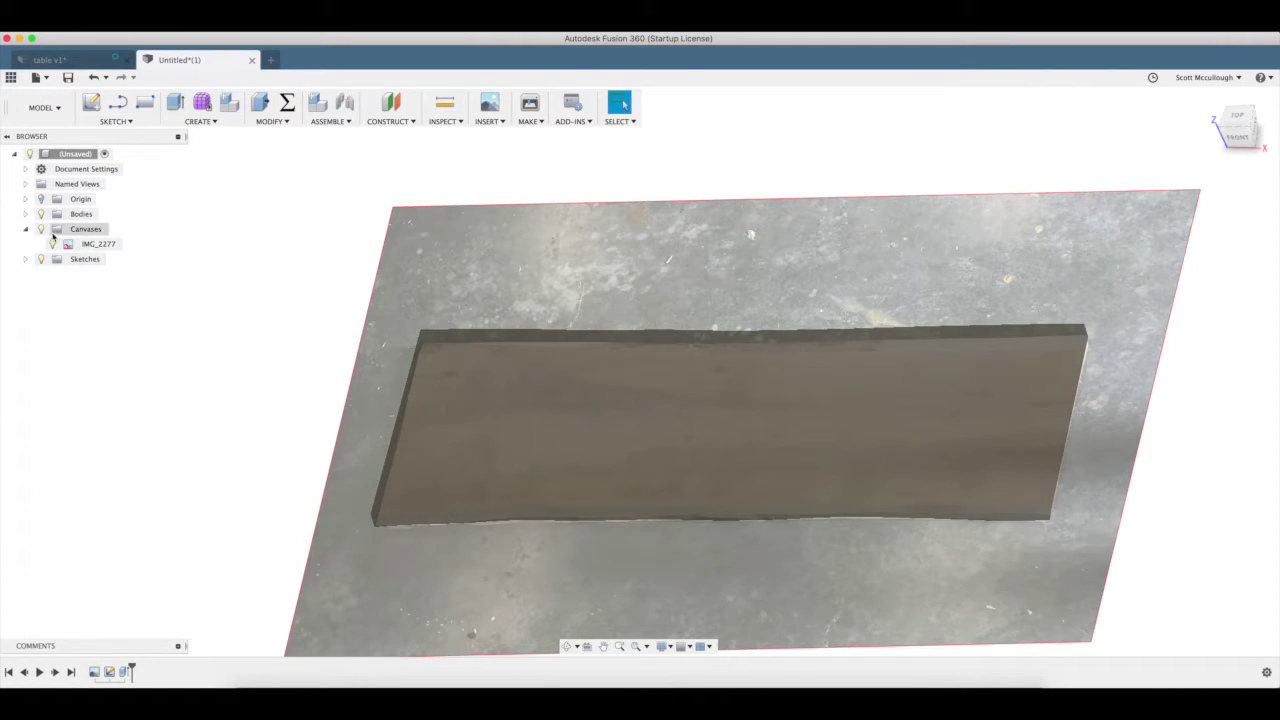
Step: Hide the photo canvas and view the slab from its right side
click(41, 230)
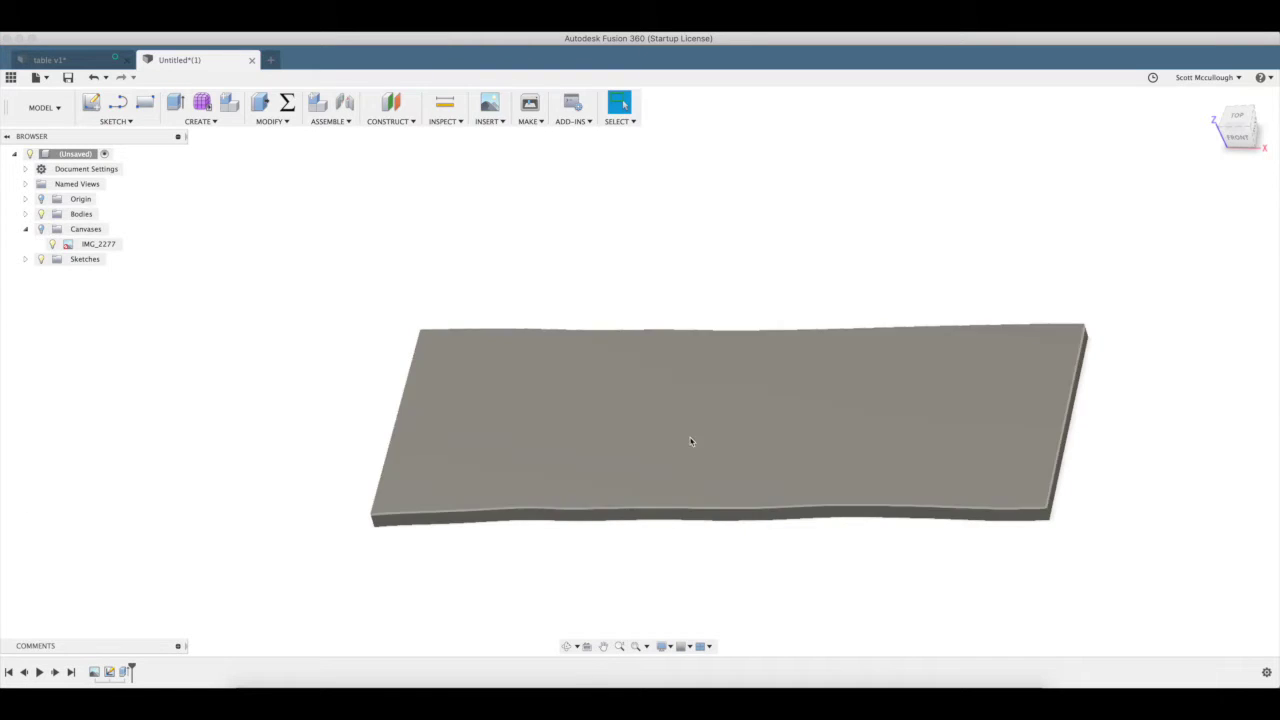
click(568, 646)
drag(600, 420, 525, 345)
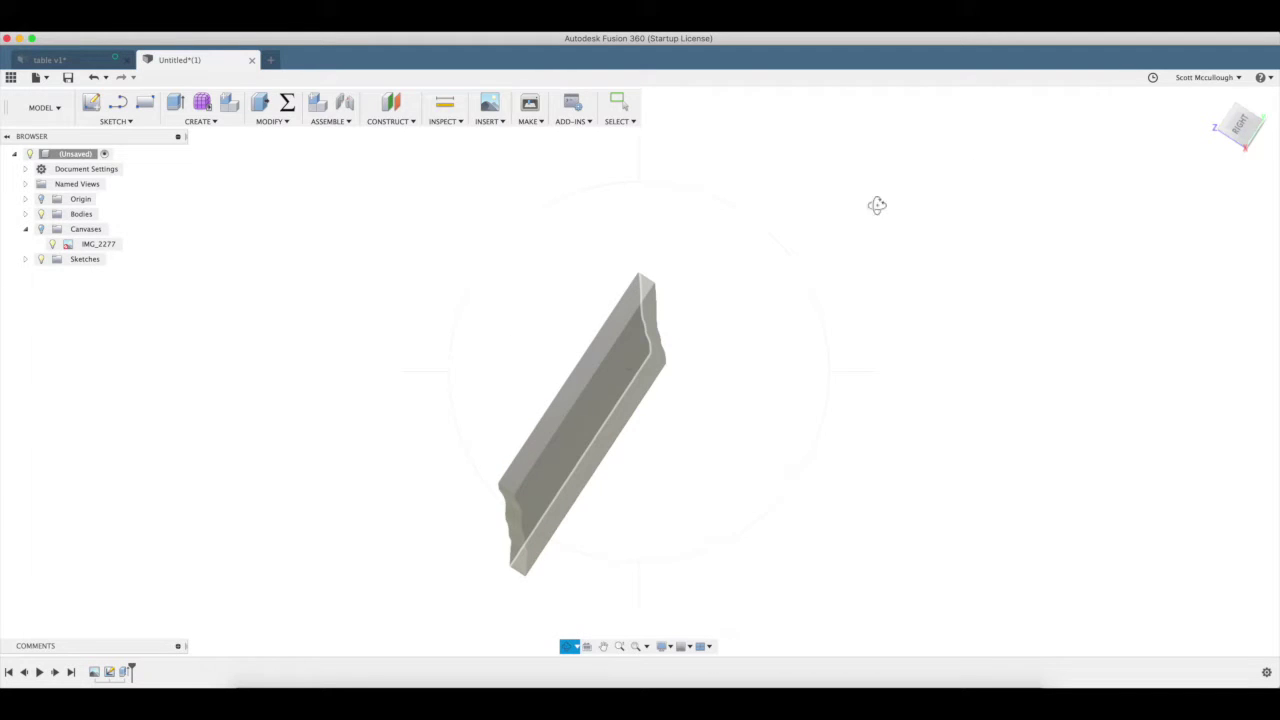
click(1249, 136)
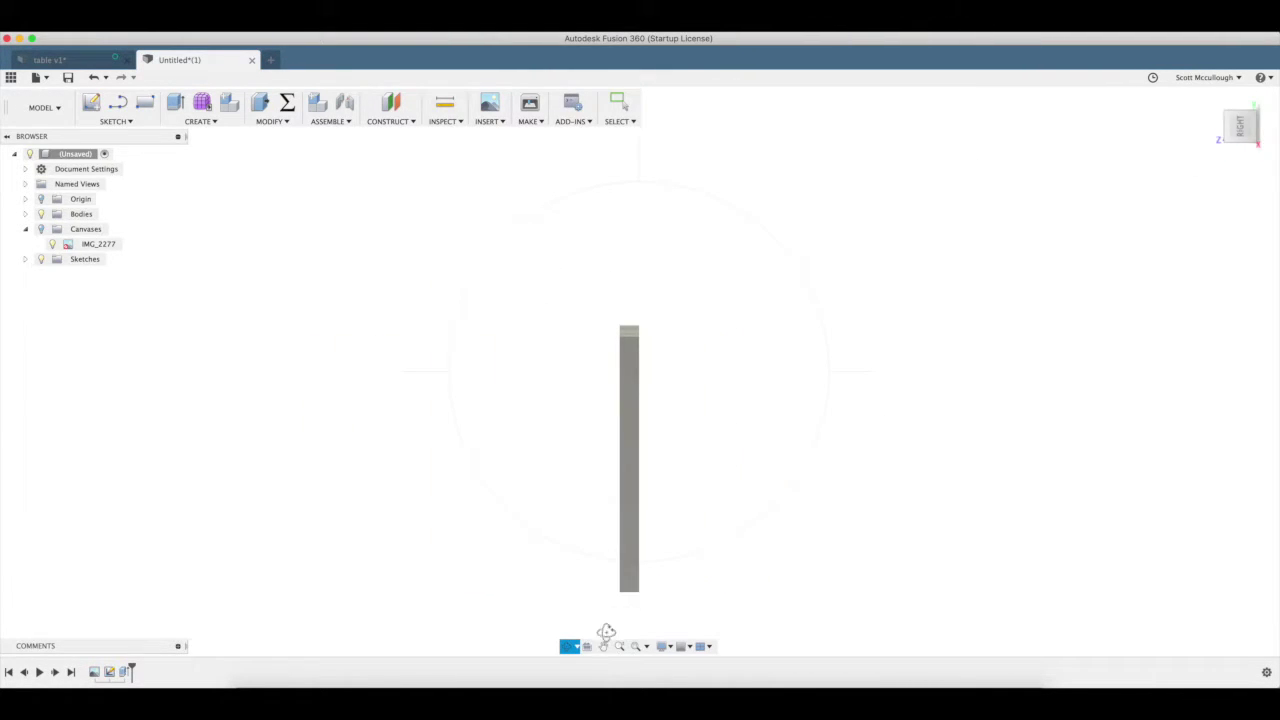
Step: Sketch a closed triangle at the slab's left end on its side face and finish the sketch
key(l)
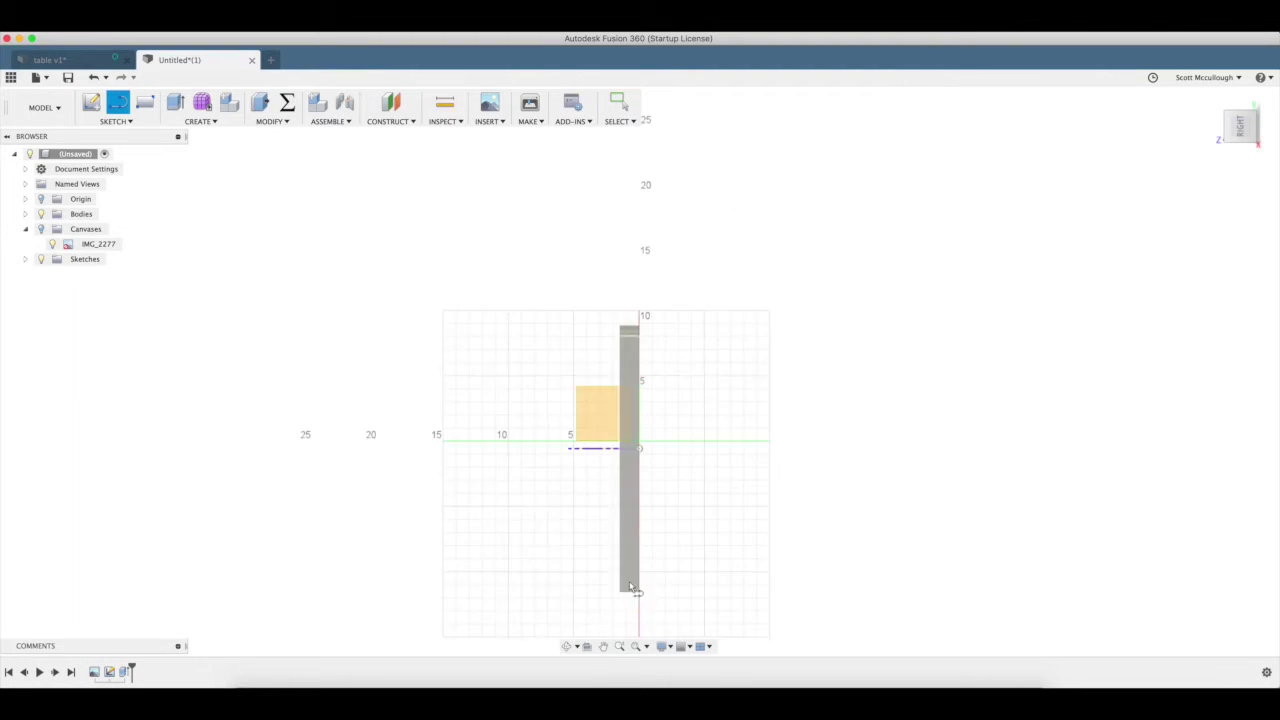
click(630, 570)
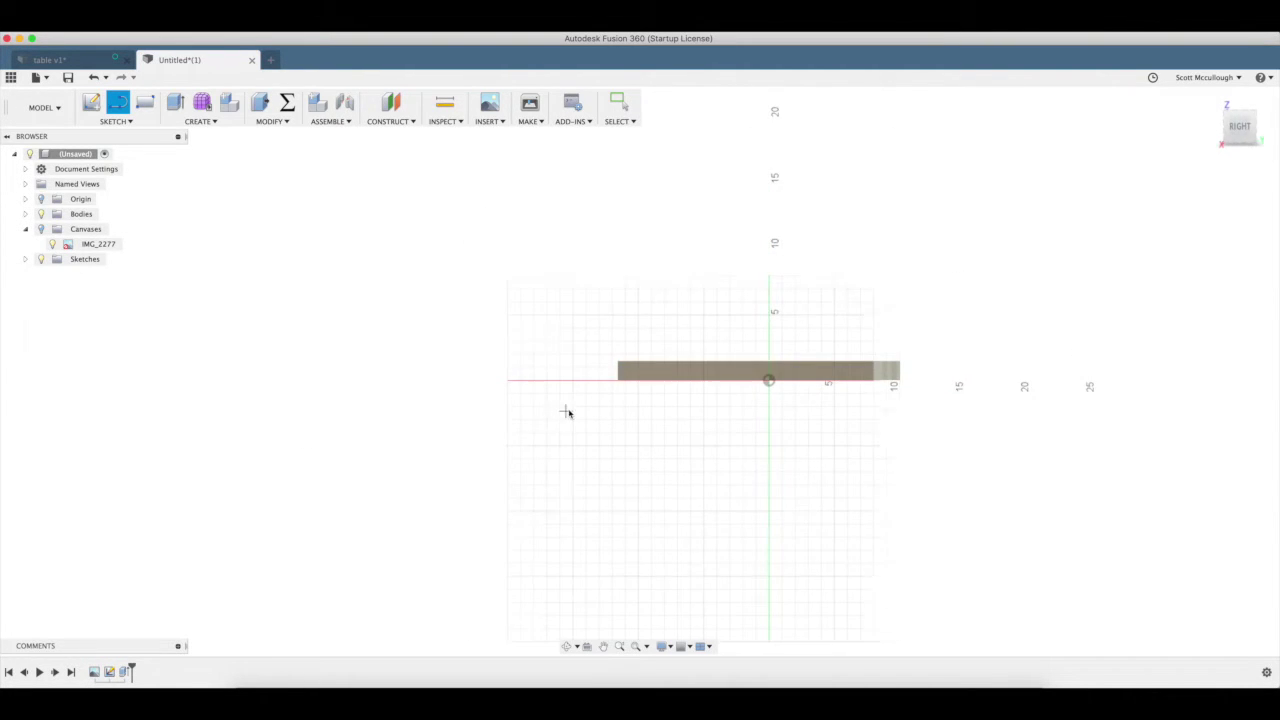
scroll(621, 376, up, 5)
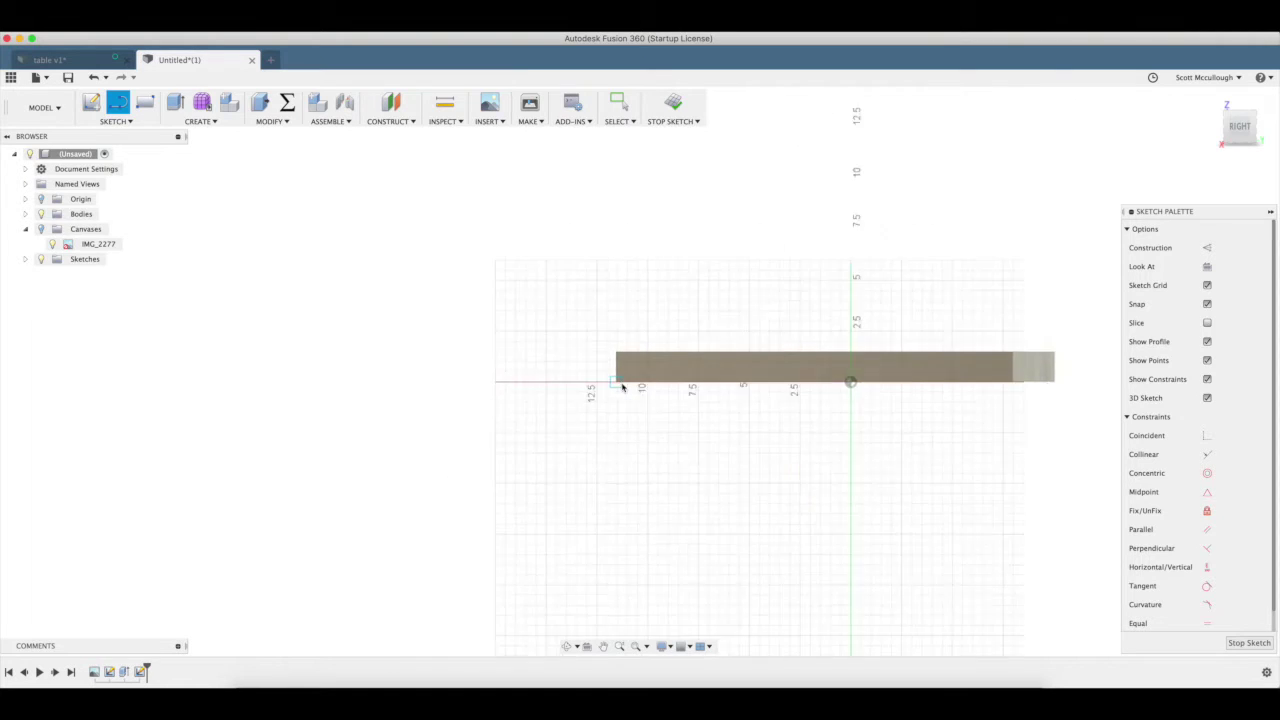
click(613, 381)
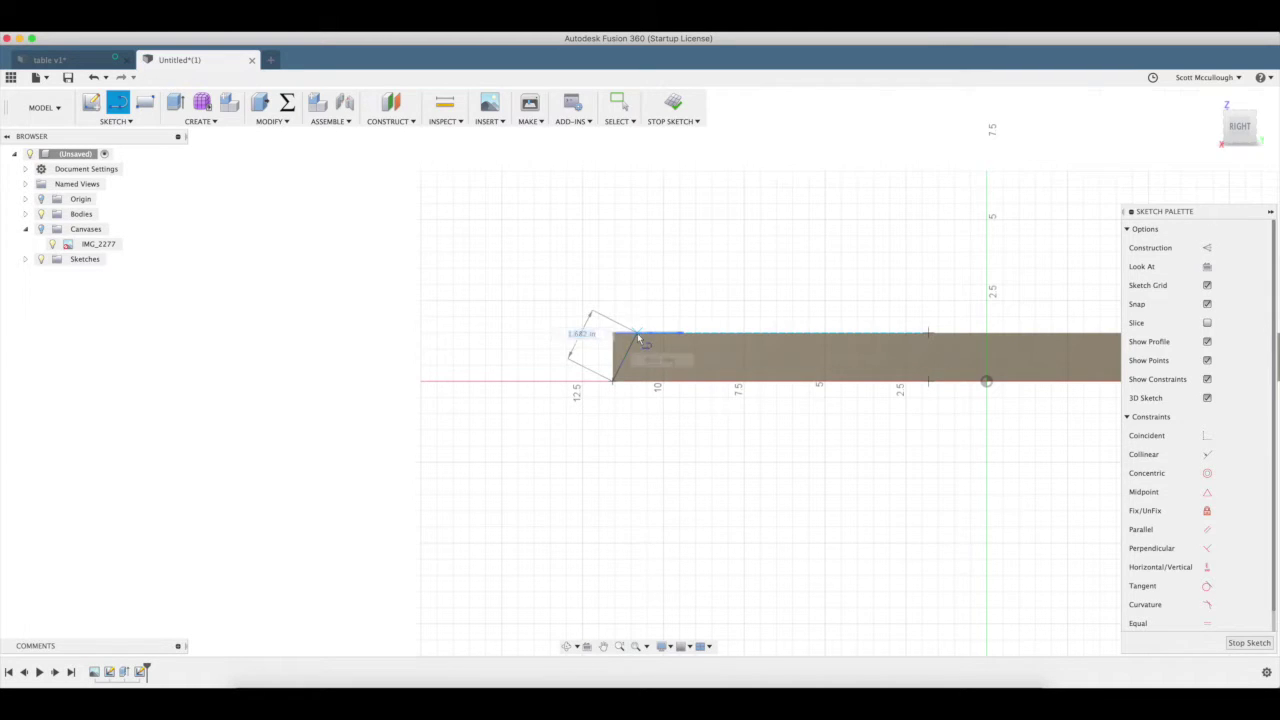
click(633, 334)
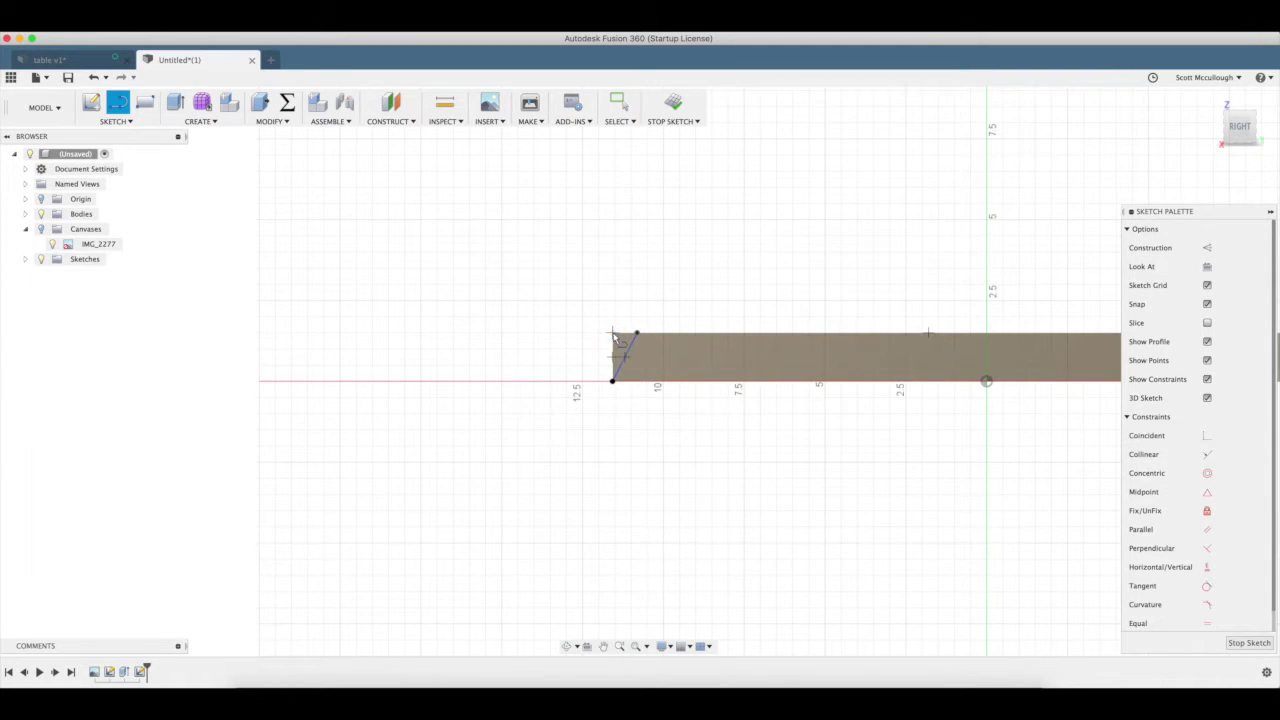
click(612, 332)
click(613, 381)
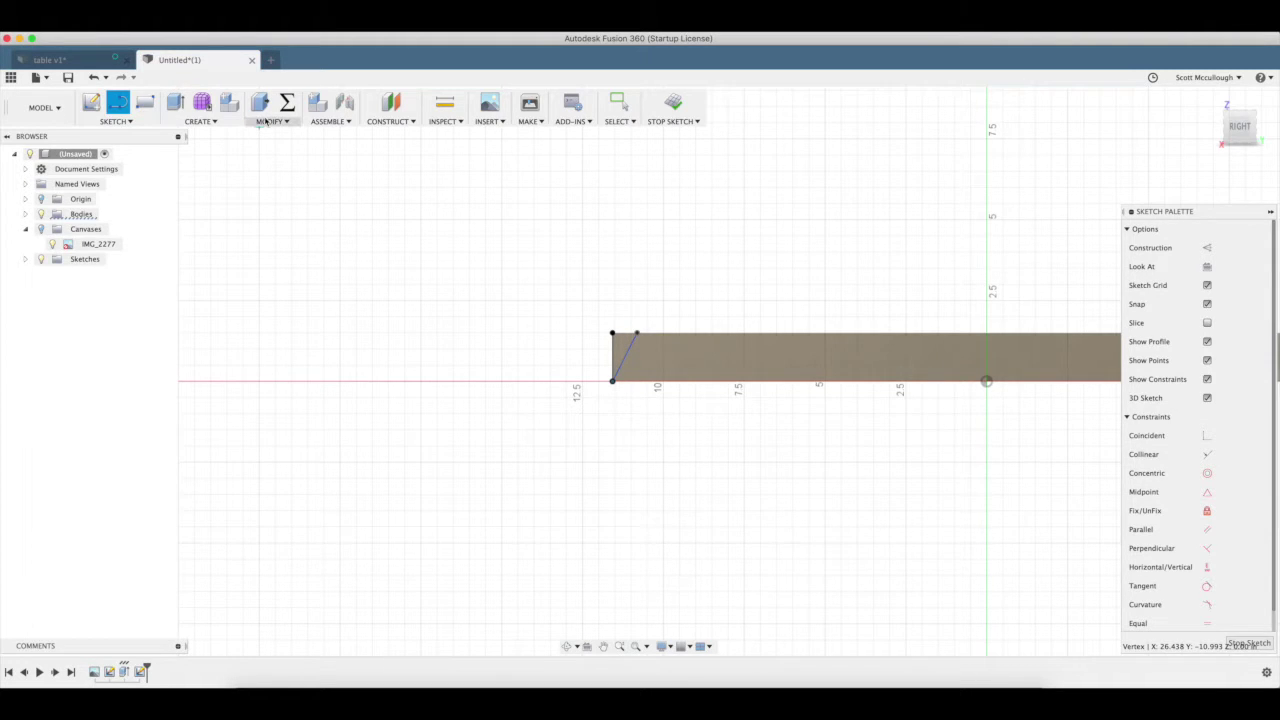
click(1249, 643)
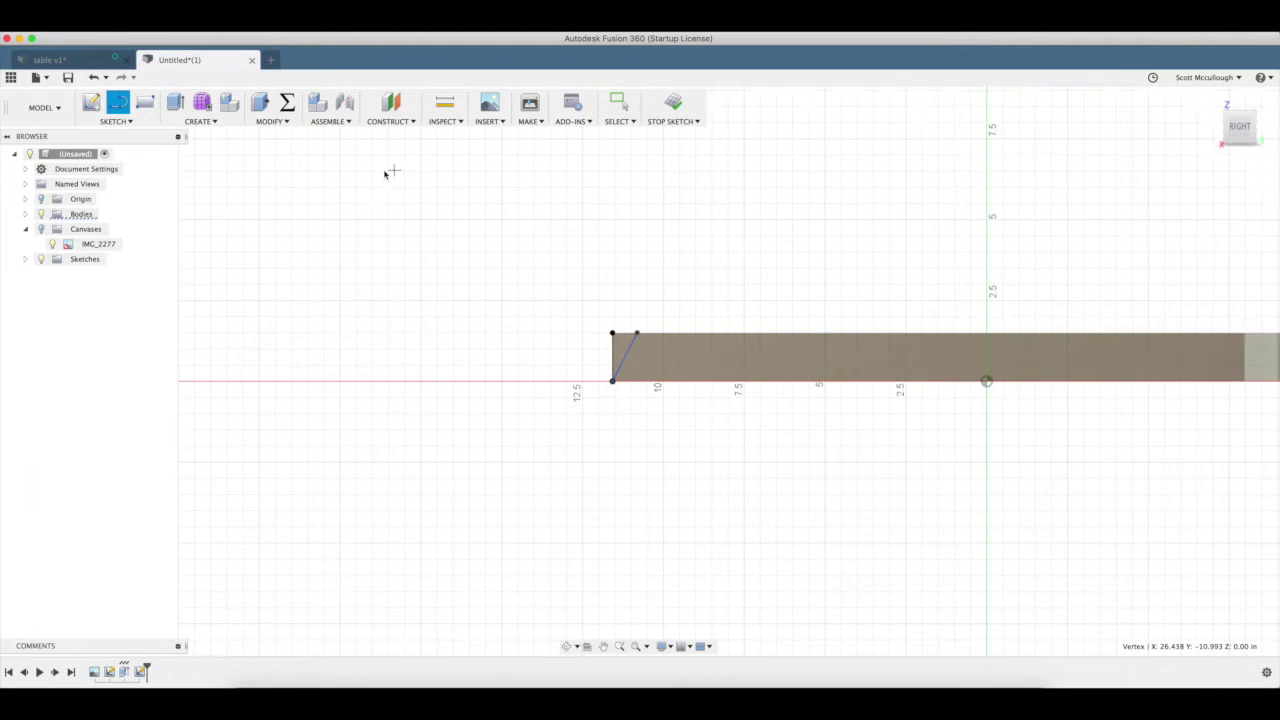
click(200, 121)
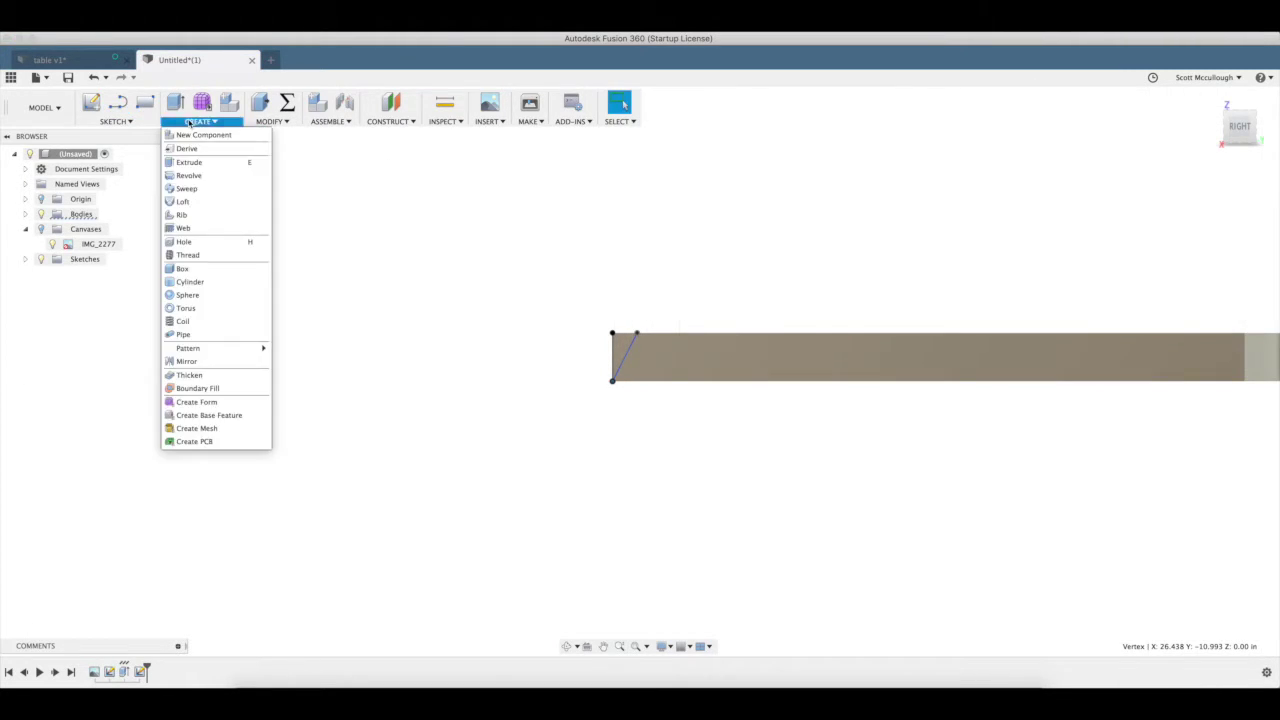
Step: Set up a sweep using the triangle profile along the slab's curved left edge
click(186, 188)
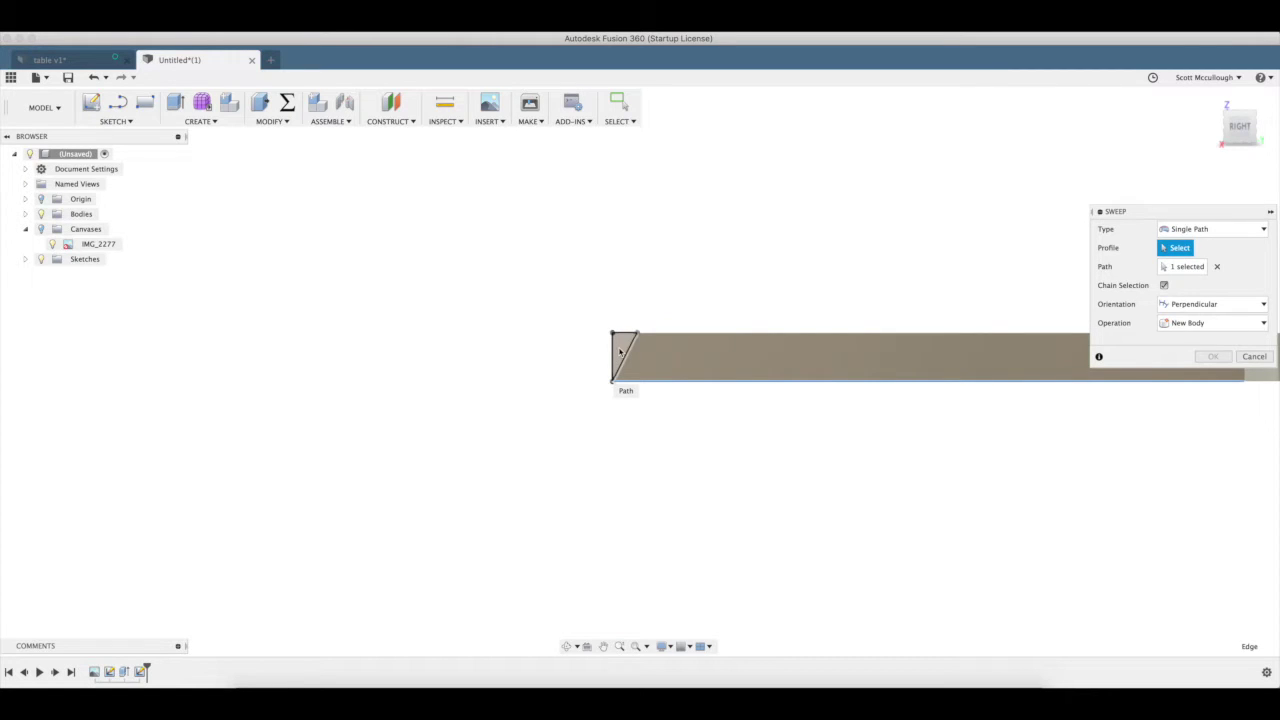
click(619, 351)
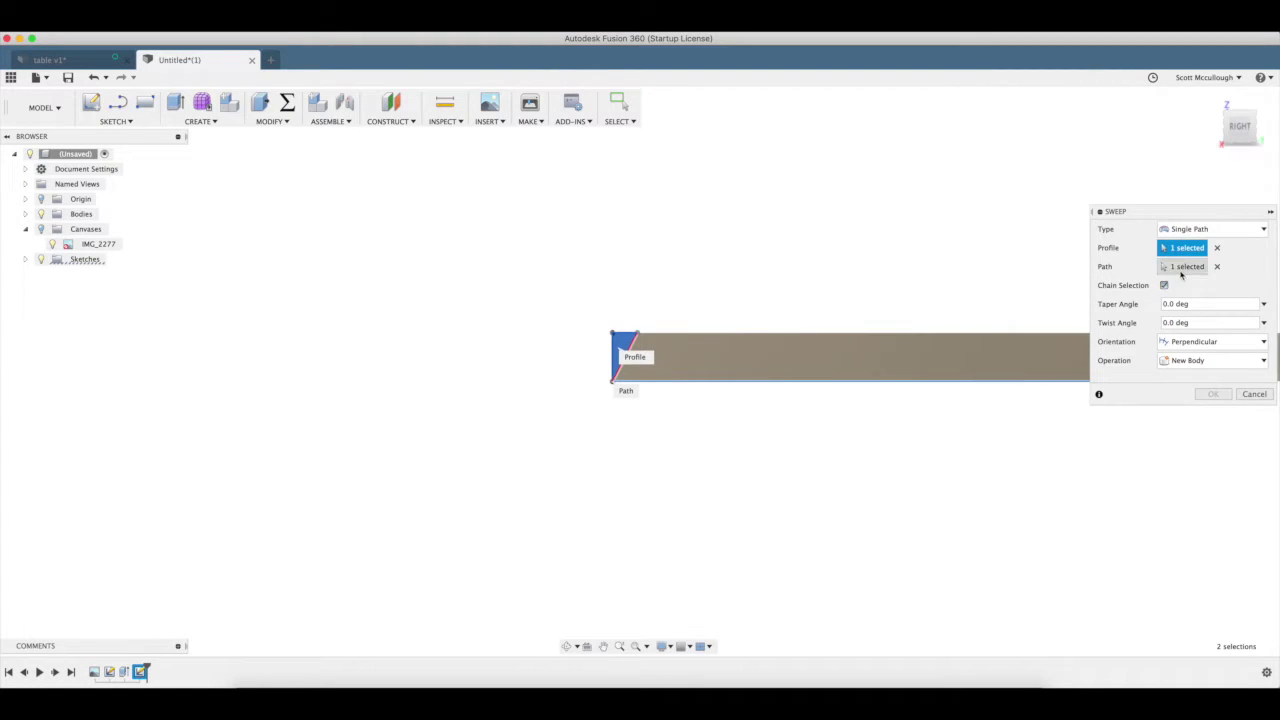
click(1181, 268)
click(566, 646)
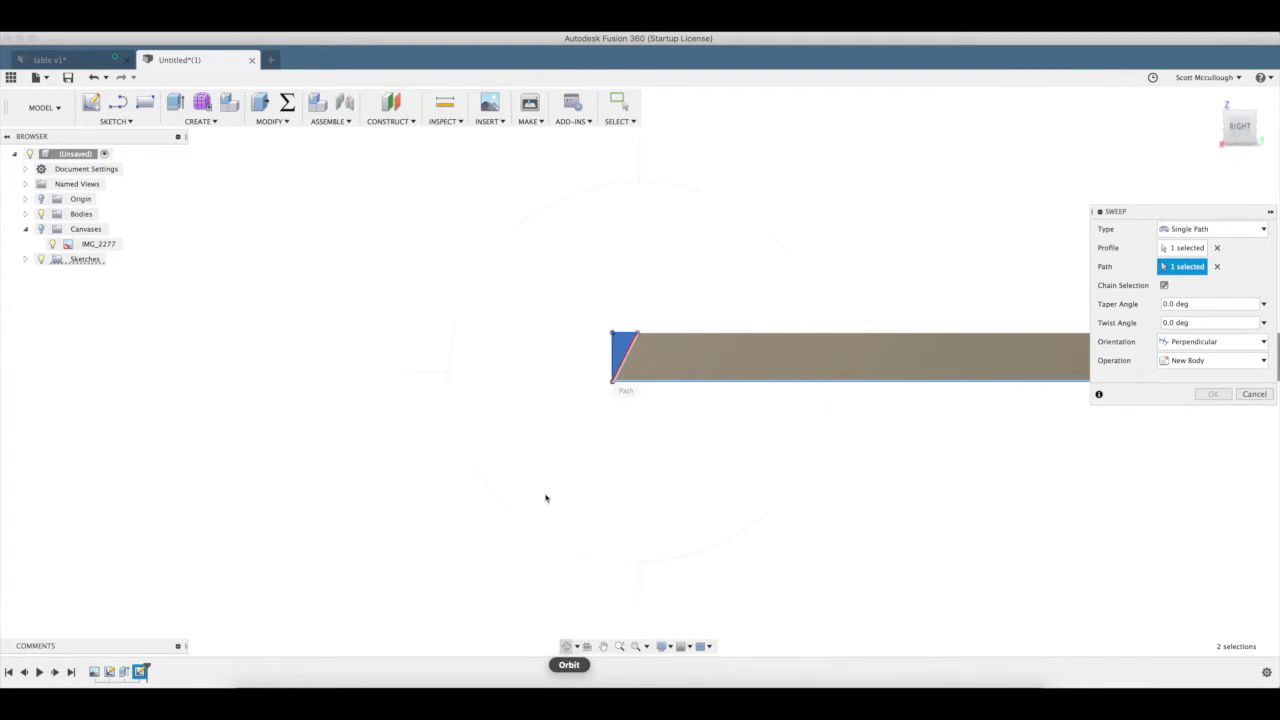
mouse_move(546, 477)
mouse_down()
mouse_move(546, 494)
mouse_move(549, 471)
mouse_up()
key(Escape)
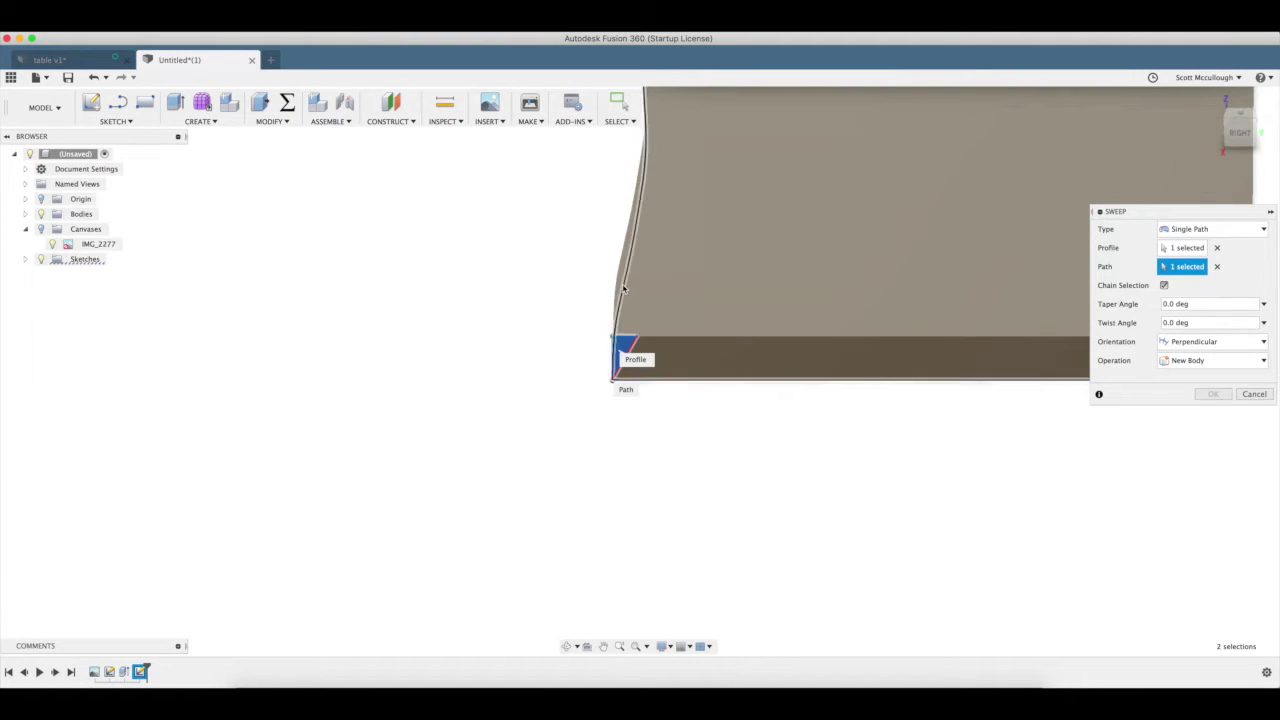
click(622, 288)
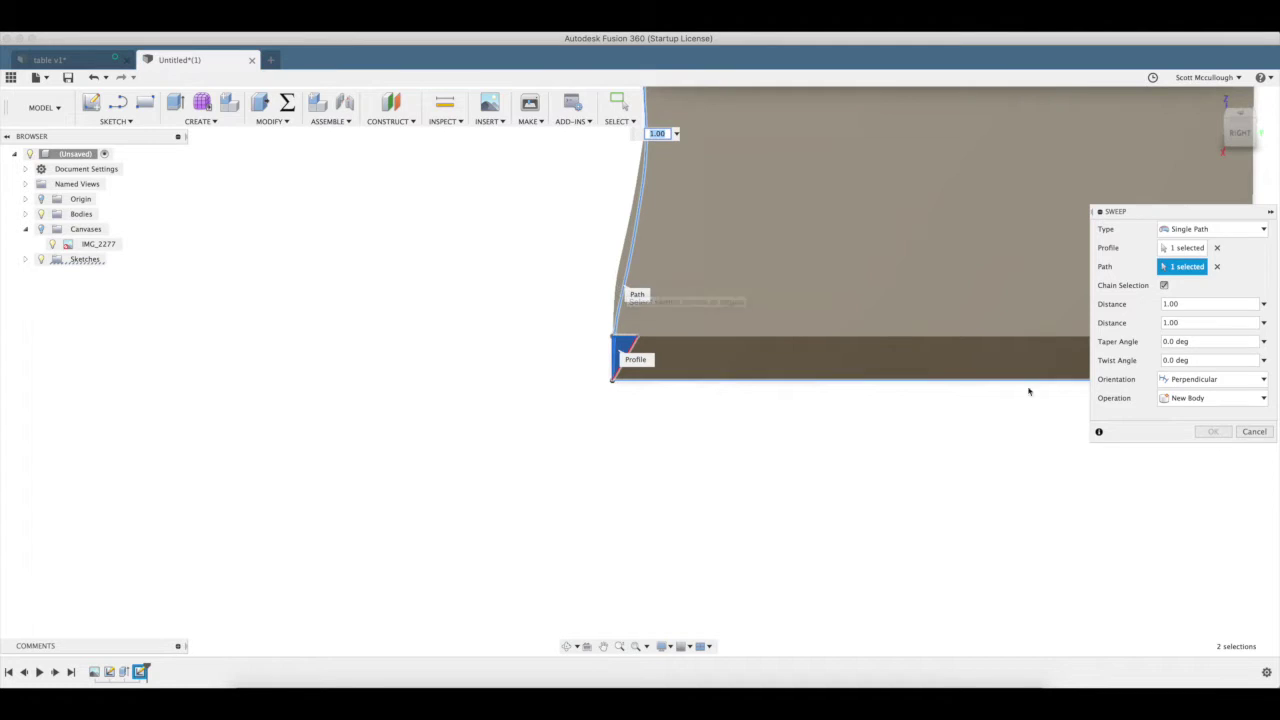
Step: Set the sweep operation to Cut, reselect the curved edge path, and confirm the bevel
click(1200, 398)
click(1193, 428)
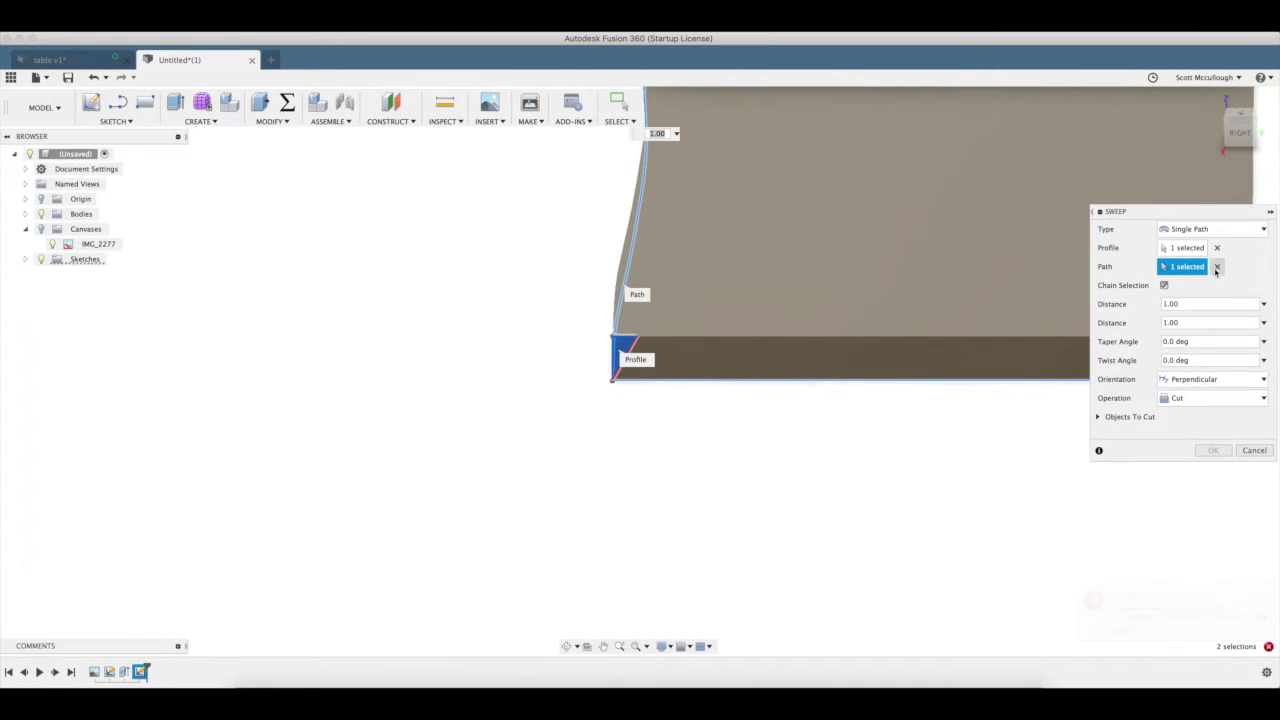
click(1217, 266)
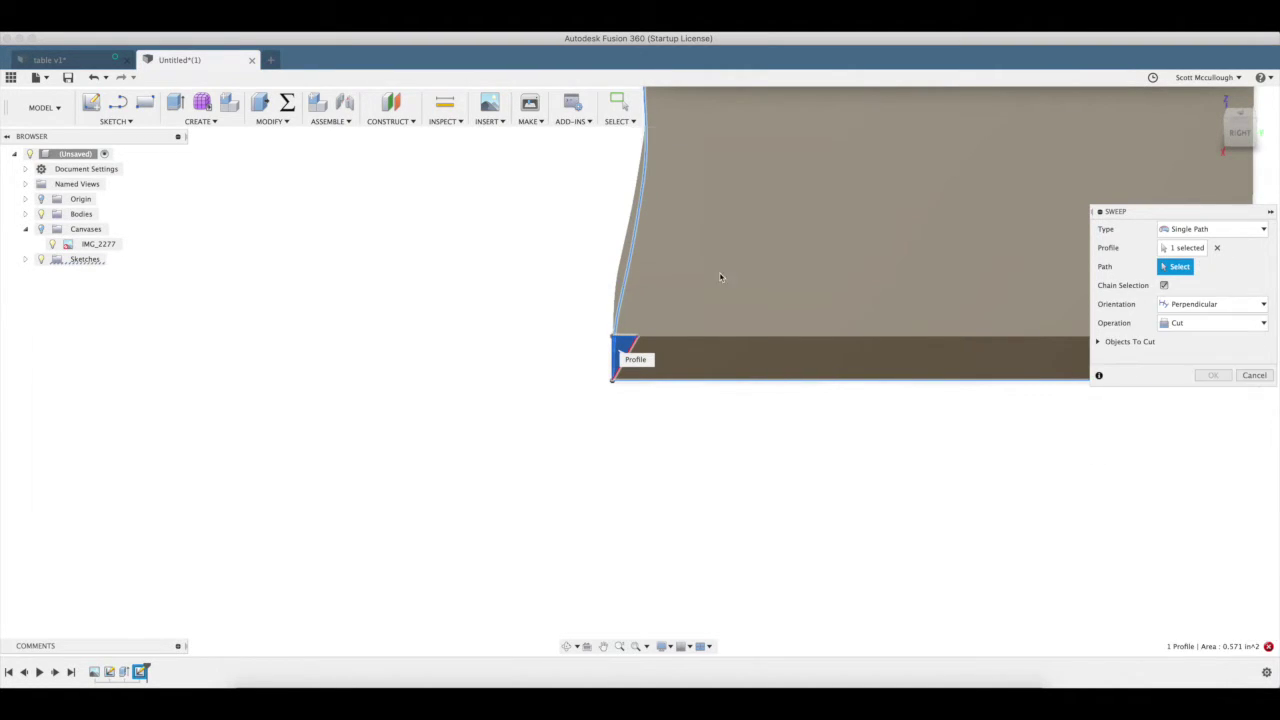
click(620, 276)
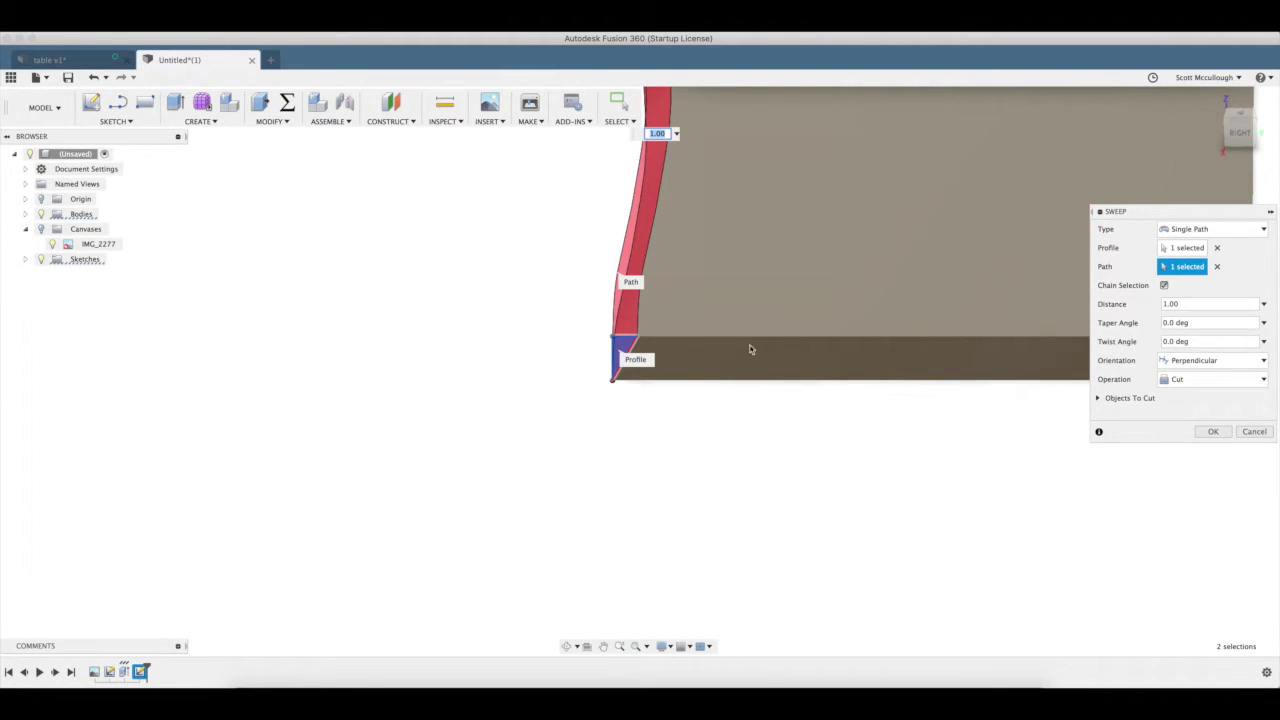
click(1216, 433)
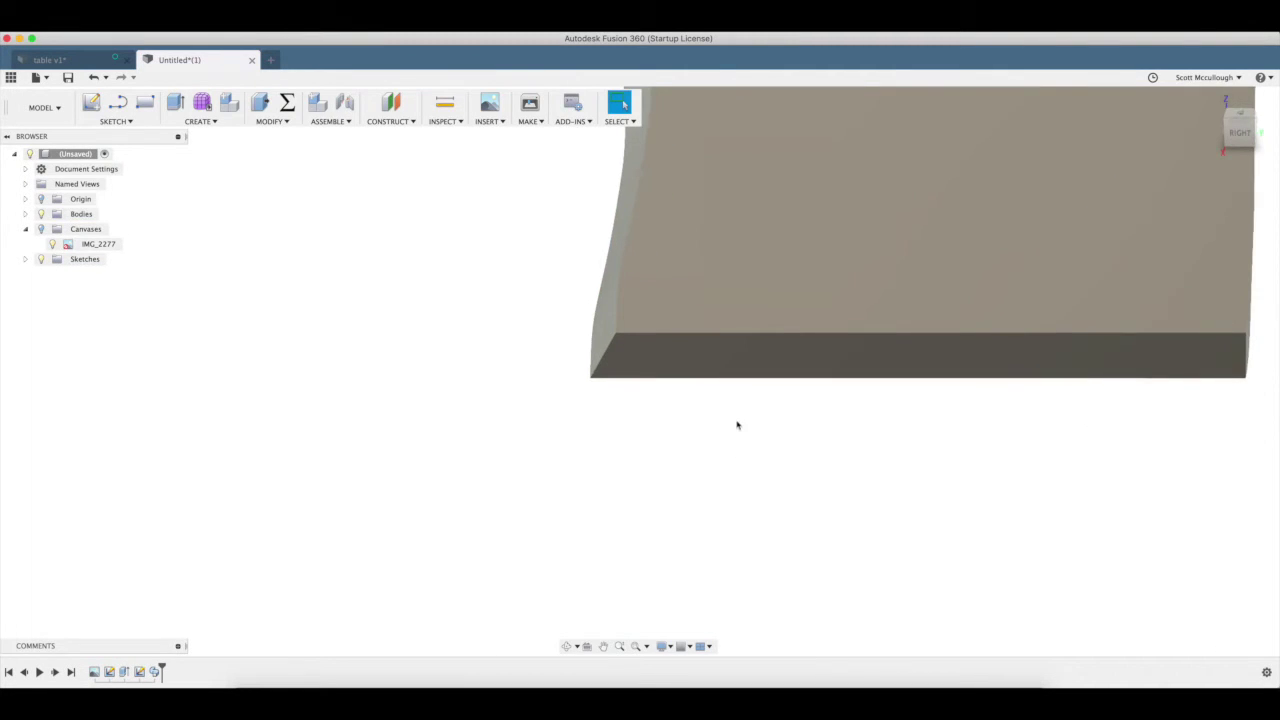
shift+middle_drag(737, 425, 712, 368)
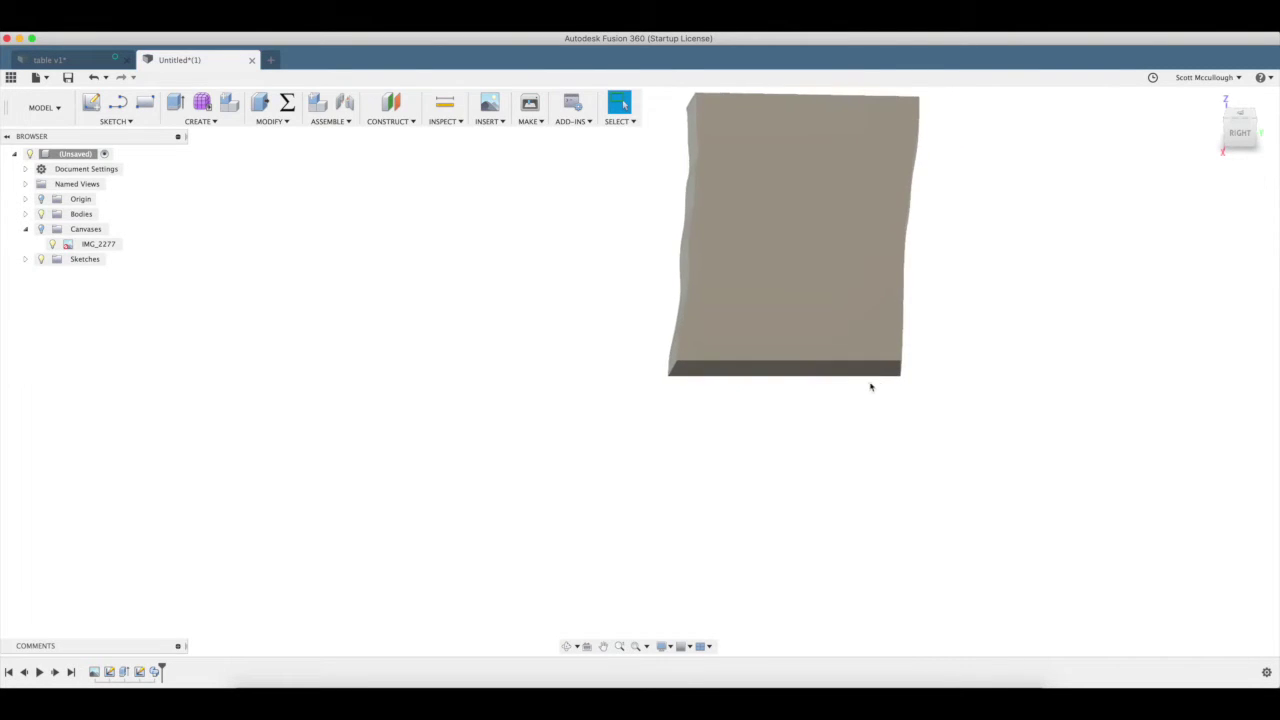
shift+middle_drag(870, 387, 900, 372)
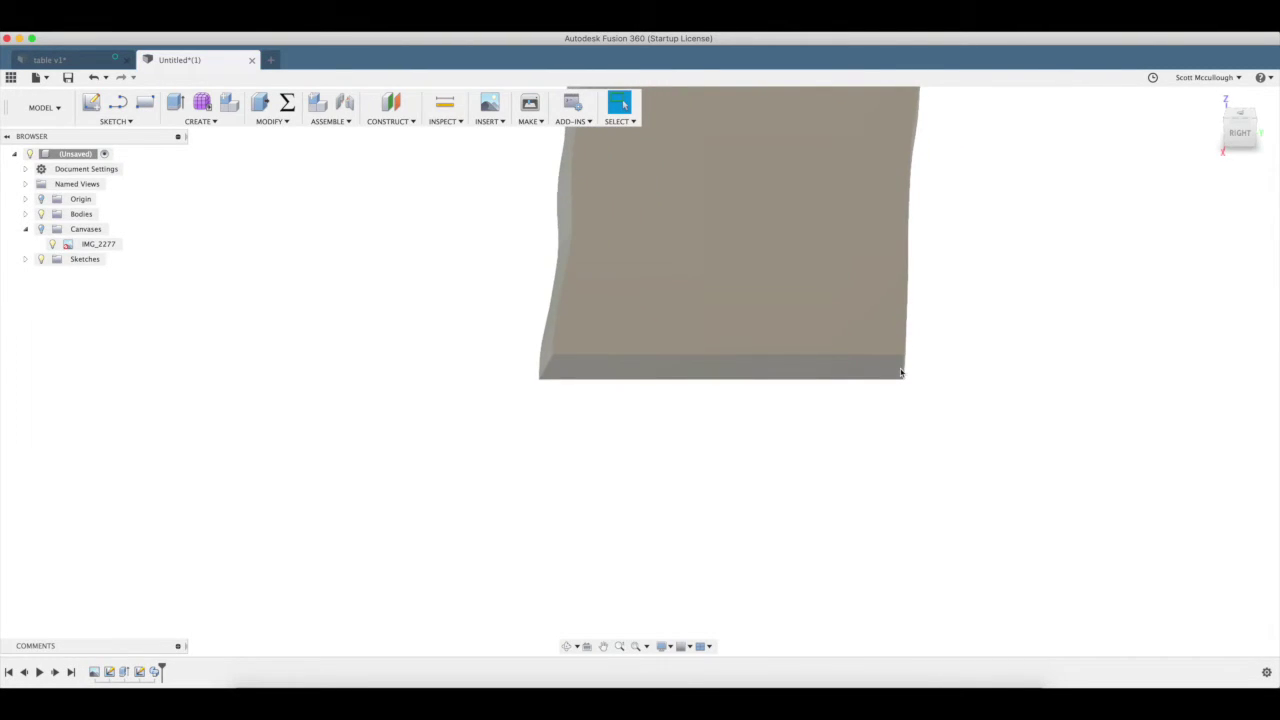
key(l)
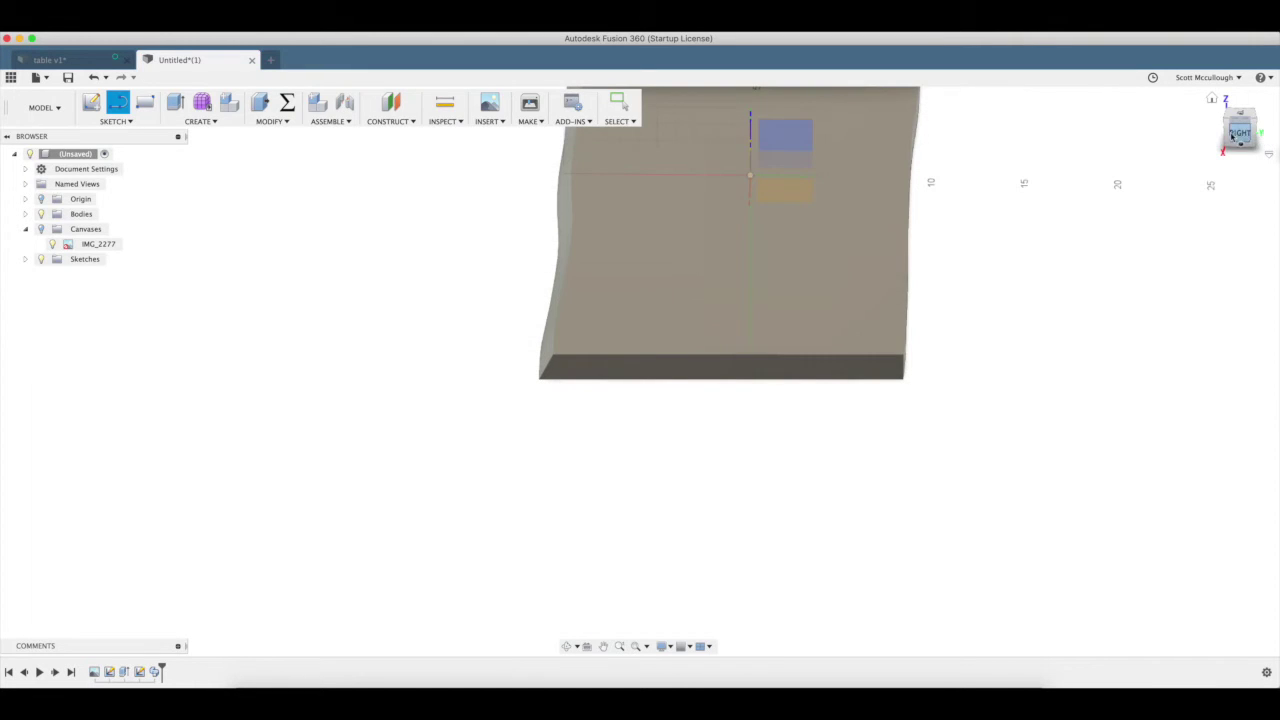
Step: Sketch a small triangle on the slab's side plane at its right end, spanning axis to top edge
click(1238, 134)
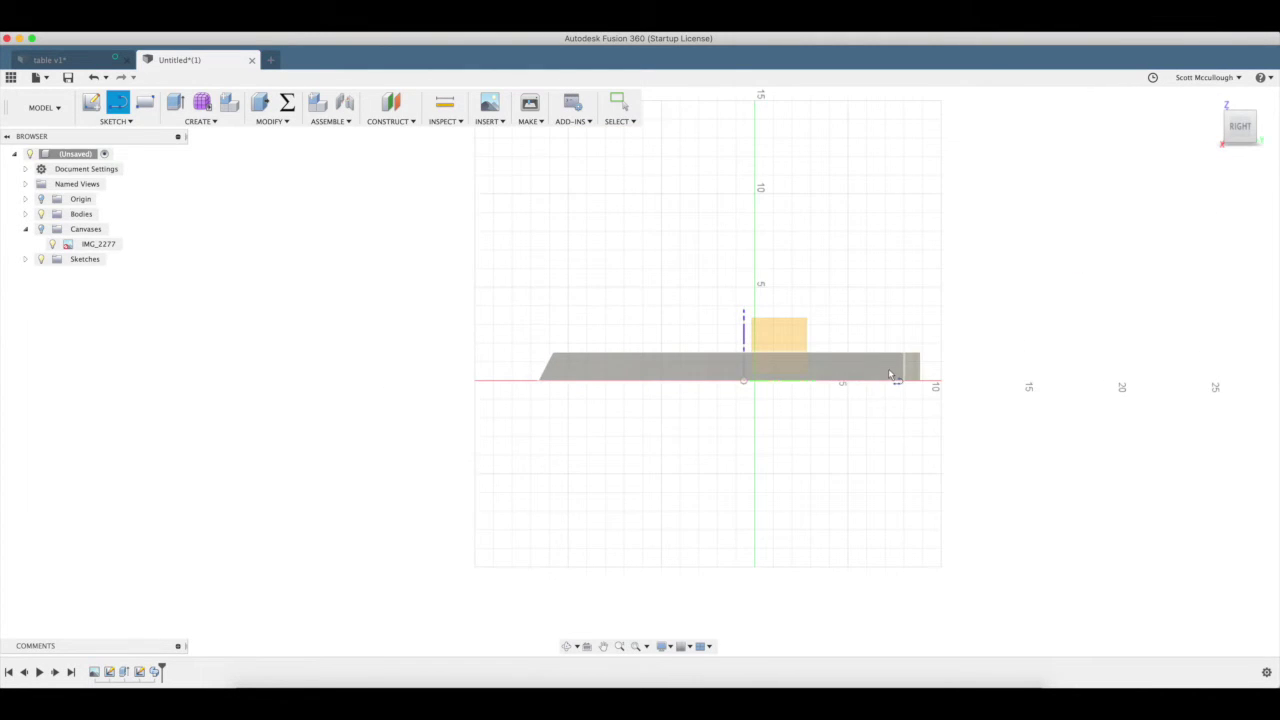
click(891, 373)
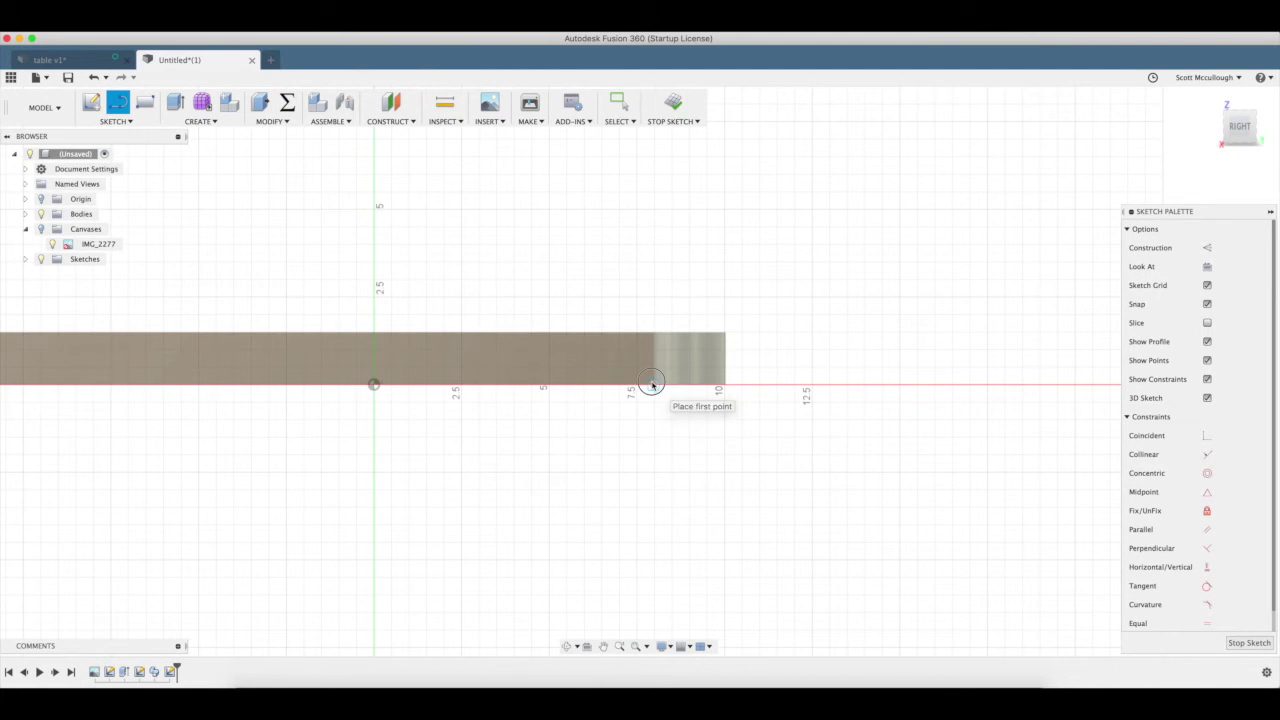
click(653, 384)
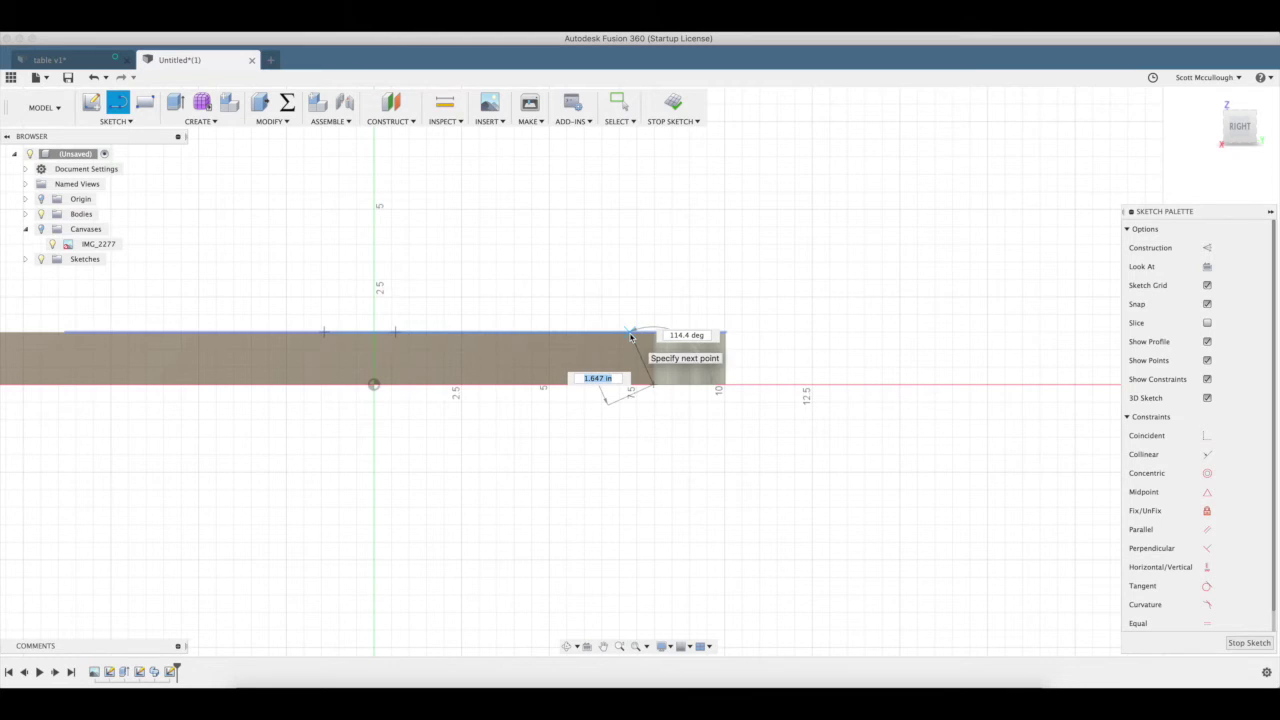
click(630, 333)
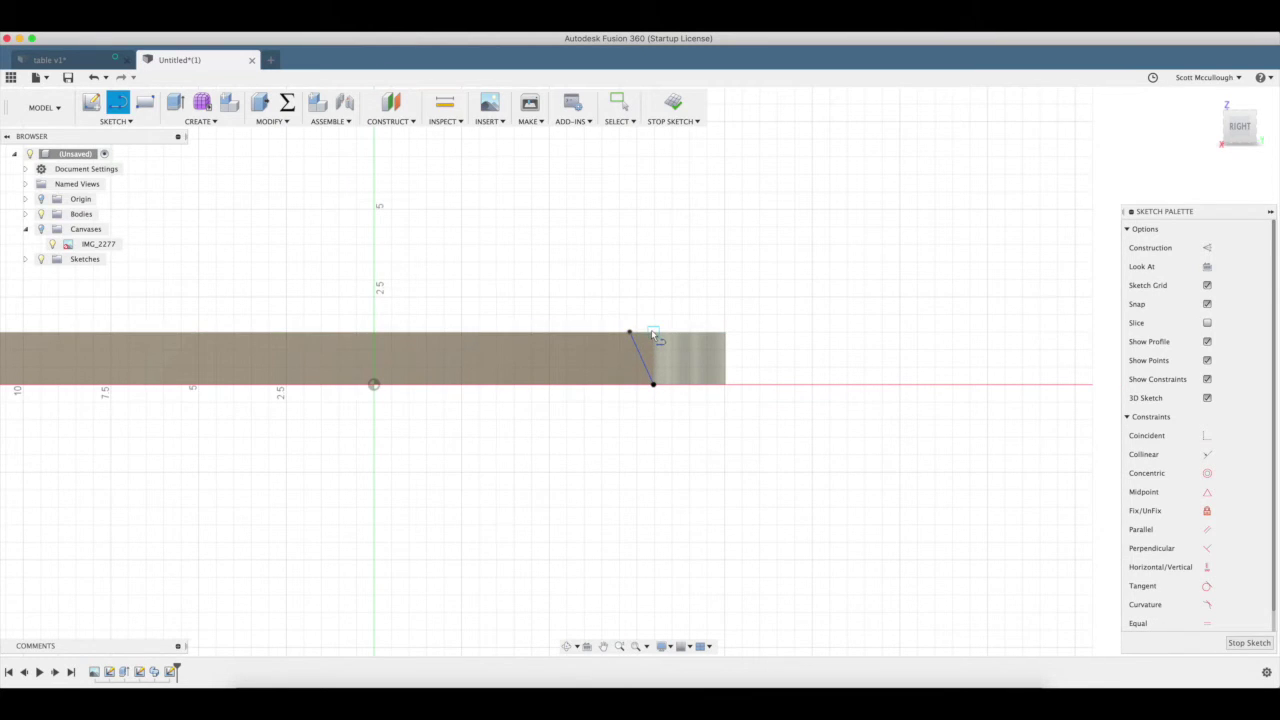
click(653, 334)
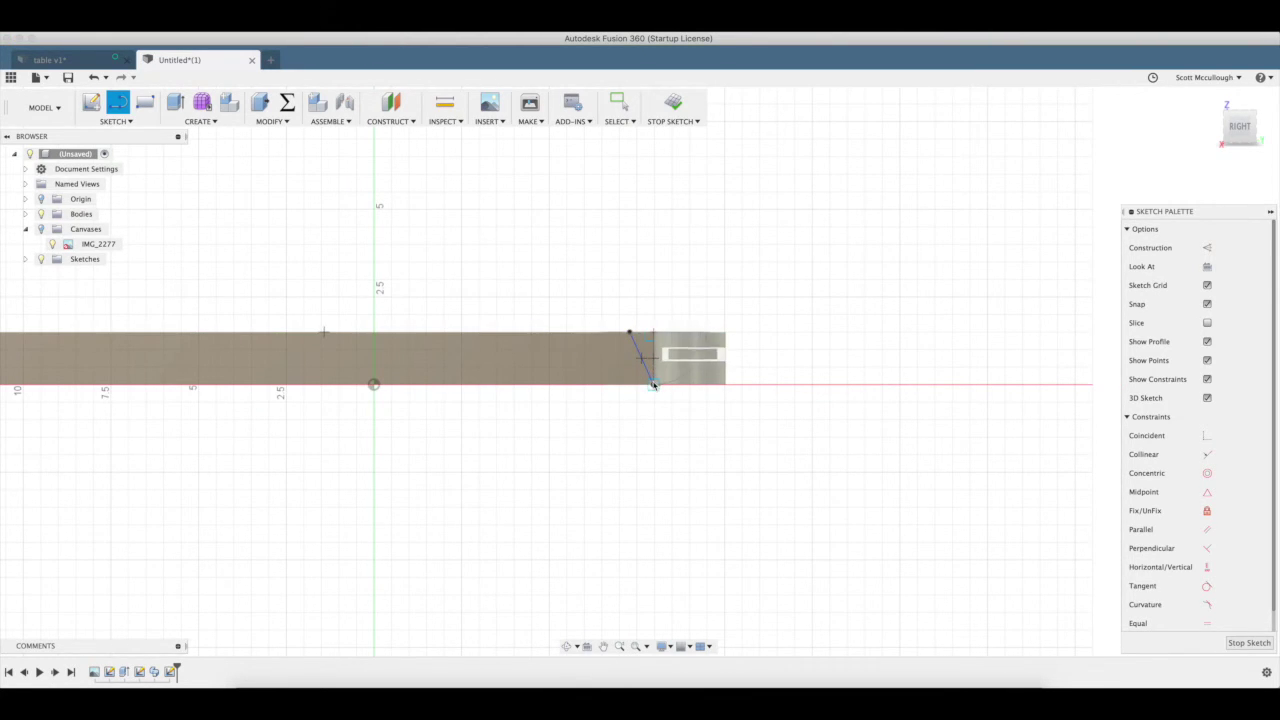
click(653, 385)
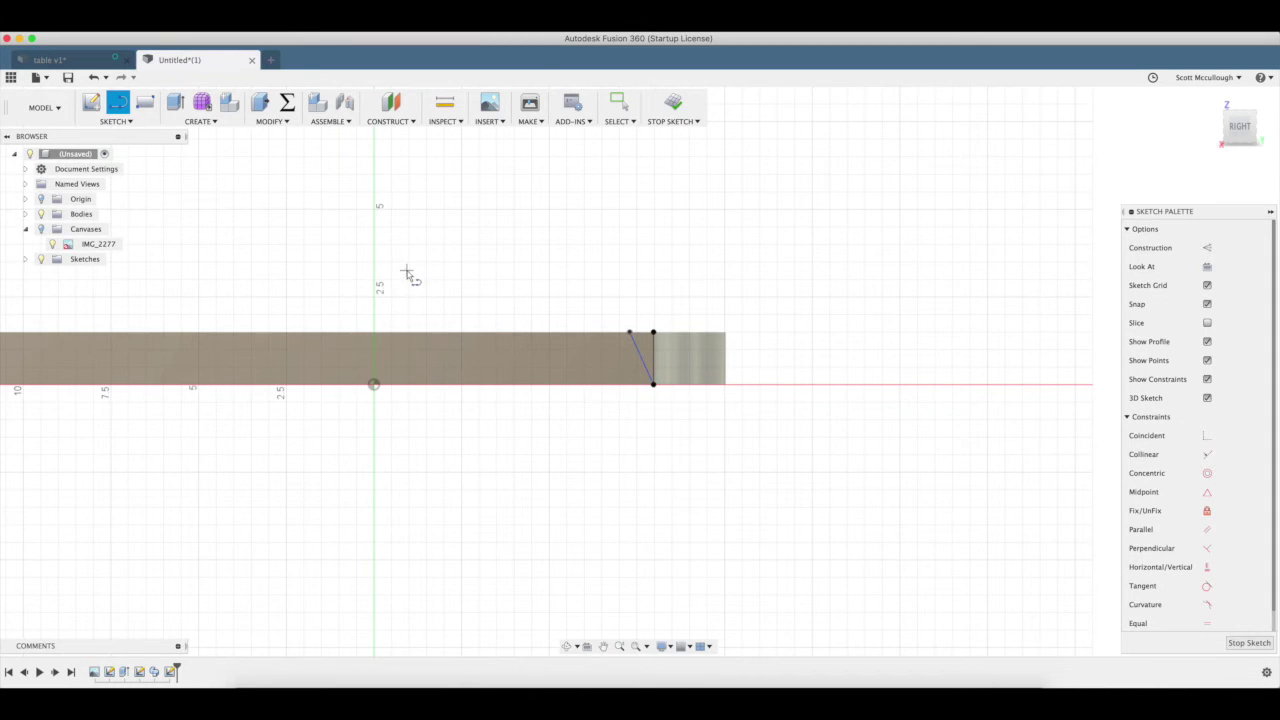
Step: Sweep-cut the new triangle along the slab's right end edge to bevel that end
click(212, 121)
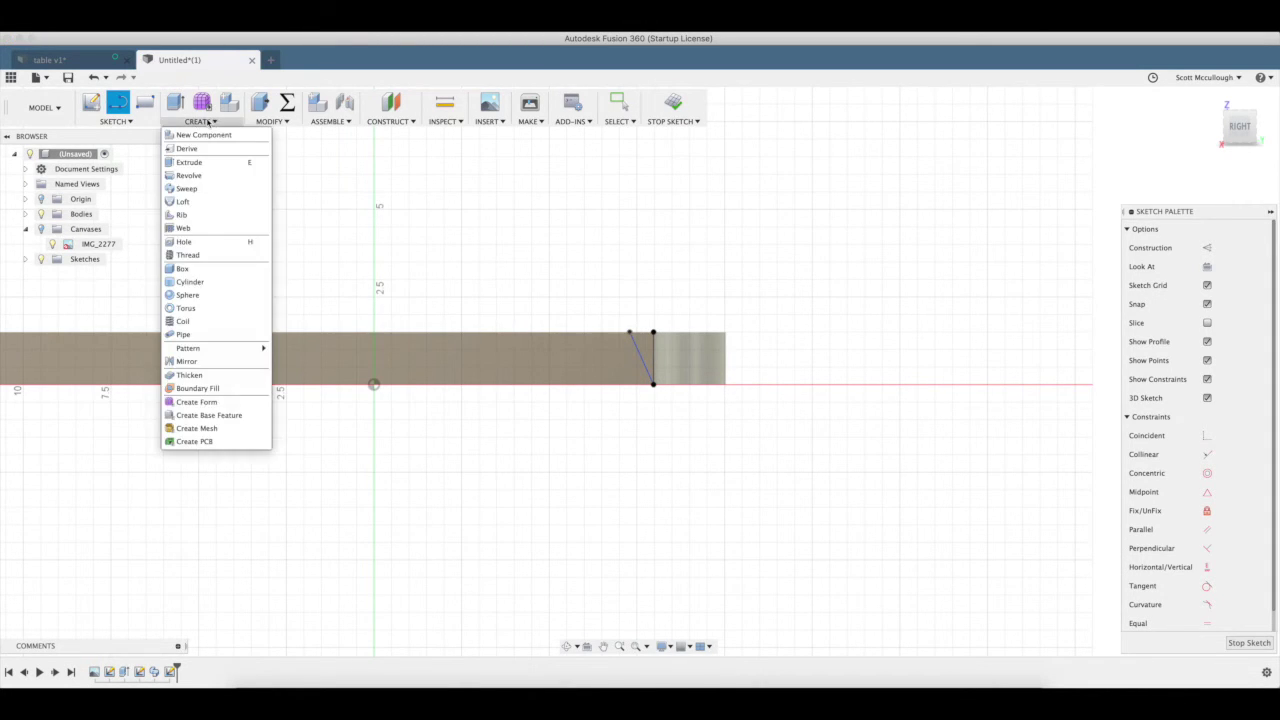
click(204, 190)
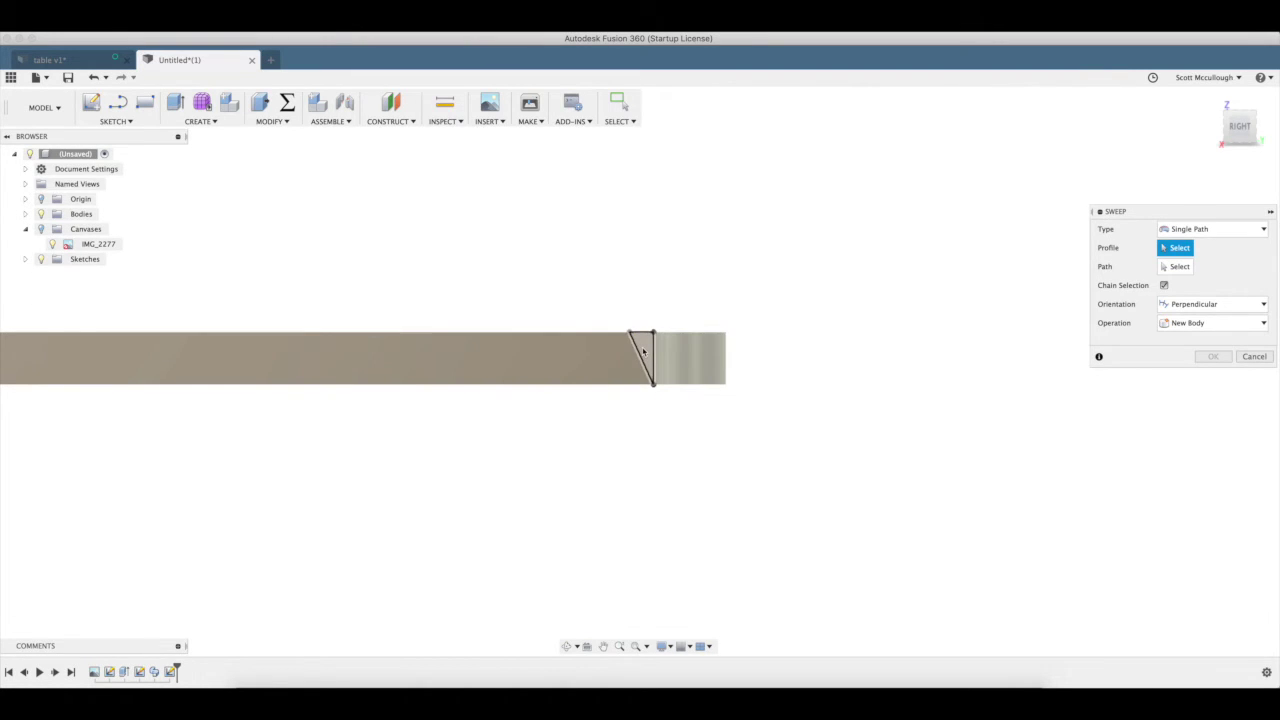
click(645, 350)
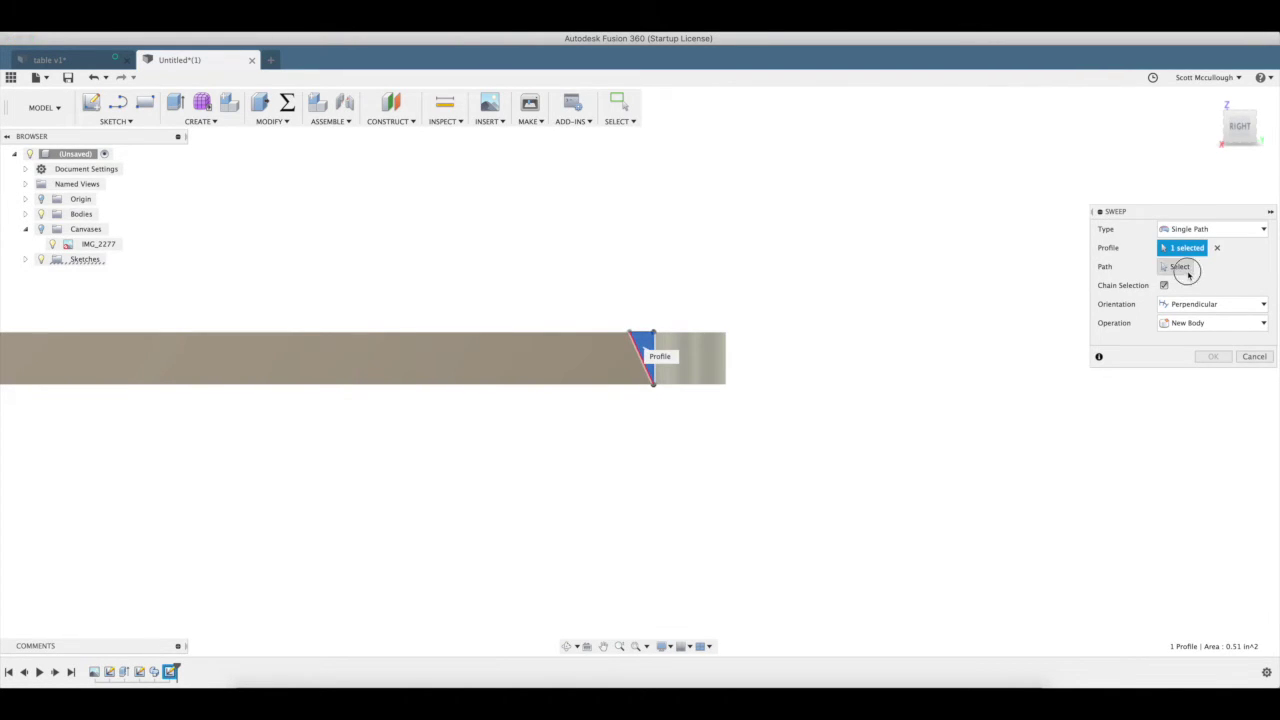
click(1180, 267)
click(687, 335)
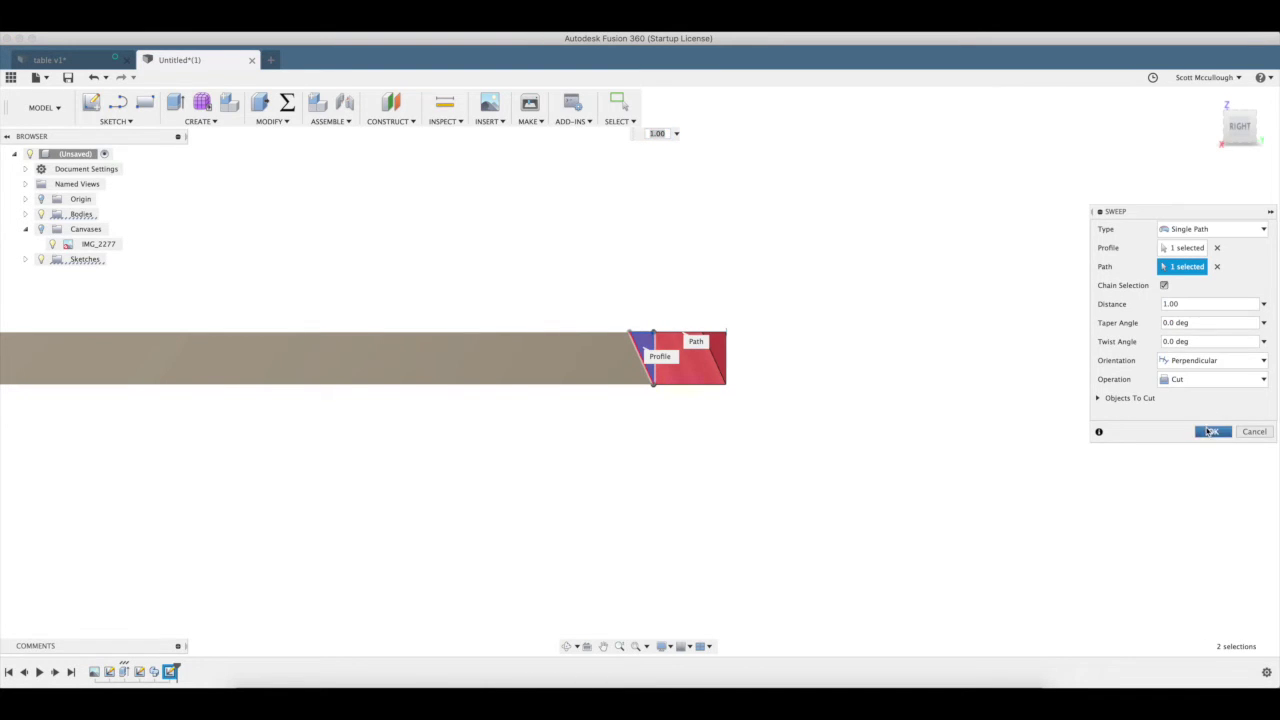
click(1211, 431)
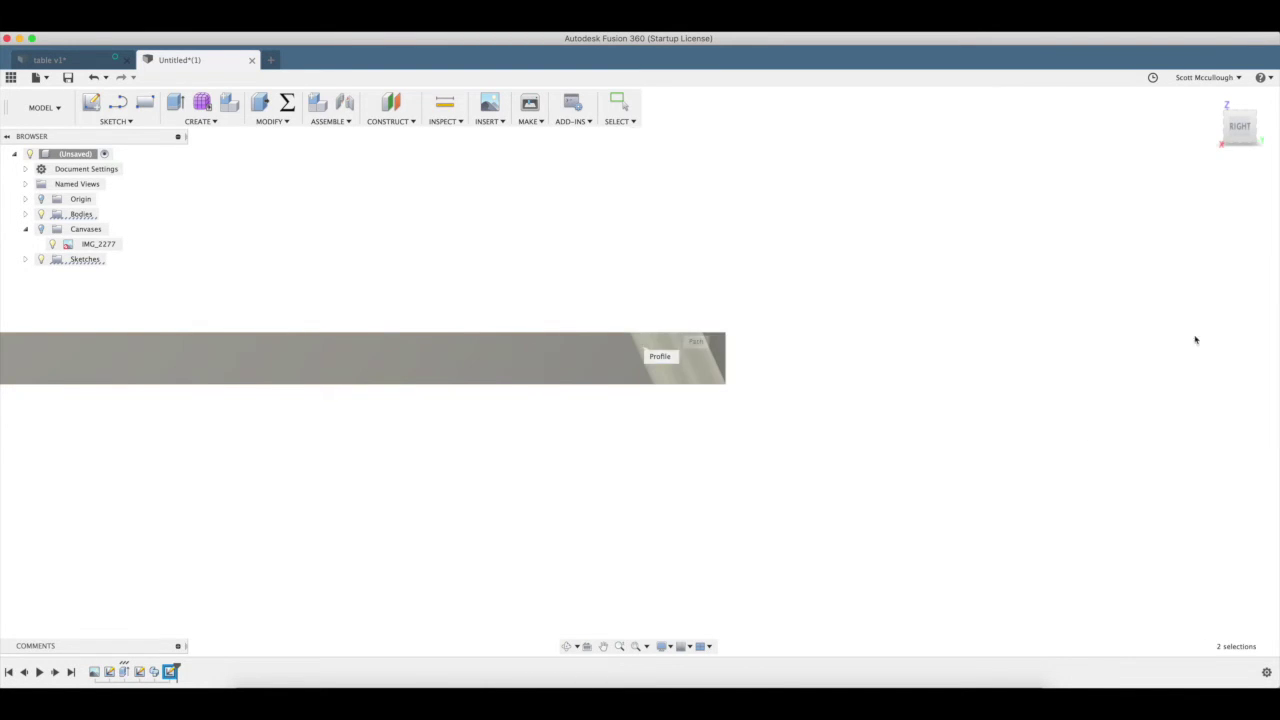
click(567, 646)
drag(509, 403, 304, 329)
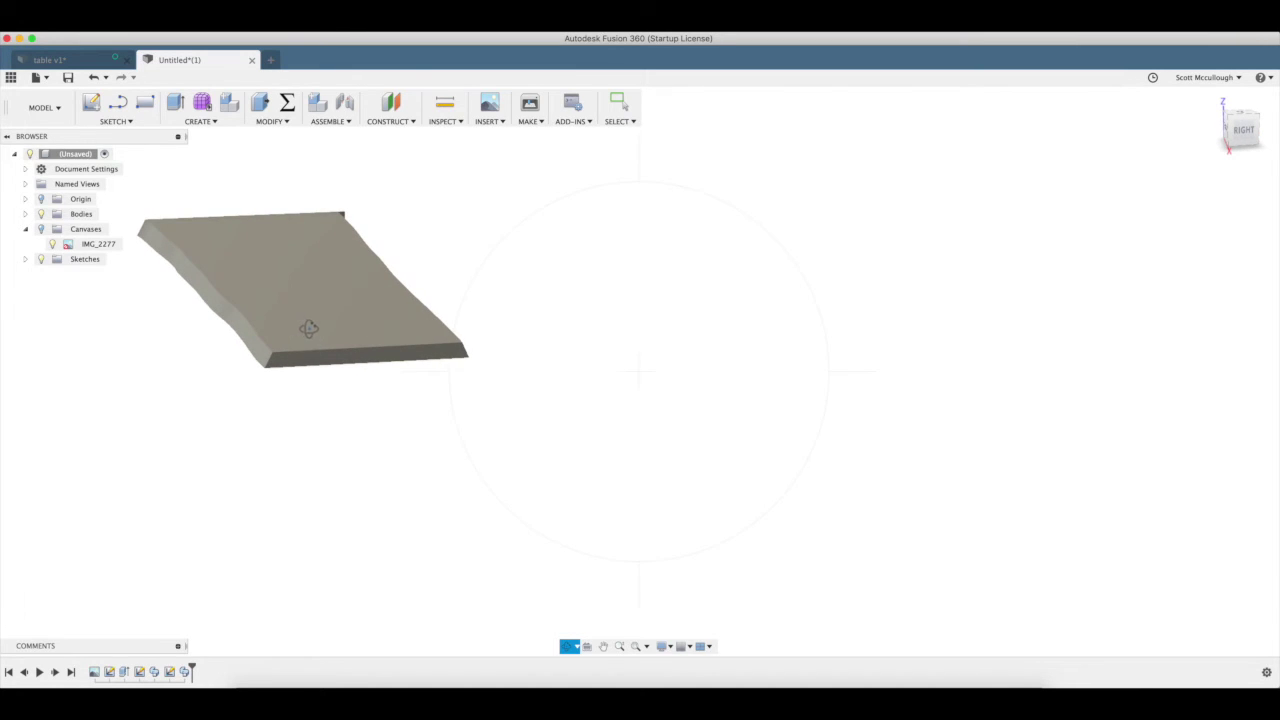
Step: Apply 3D Maple - Glossy from the appearance library to the slab body
key(a)
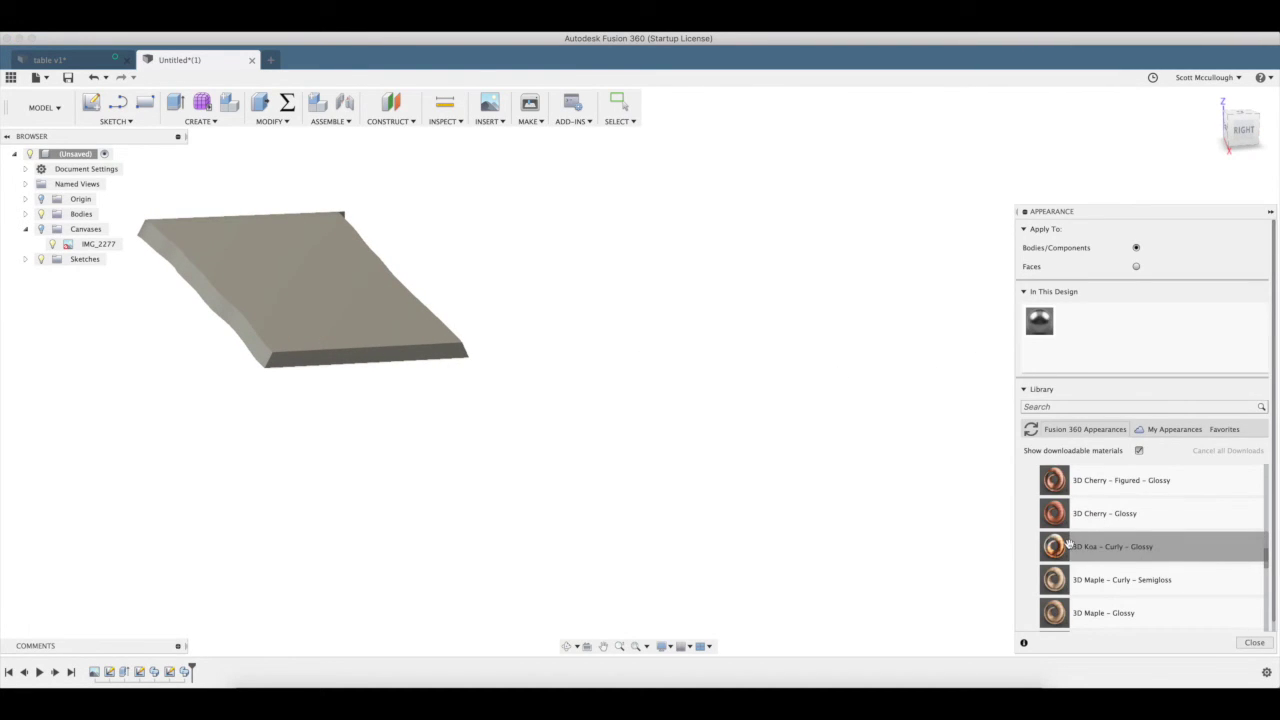
mouse_move(1100, 612)
mouse_down()
mouse_move(214, 249)
mouse_move(260, 278)
mouse_up()
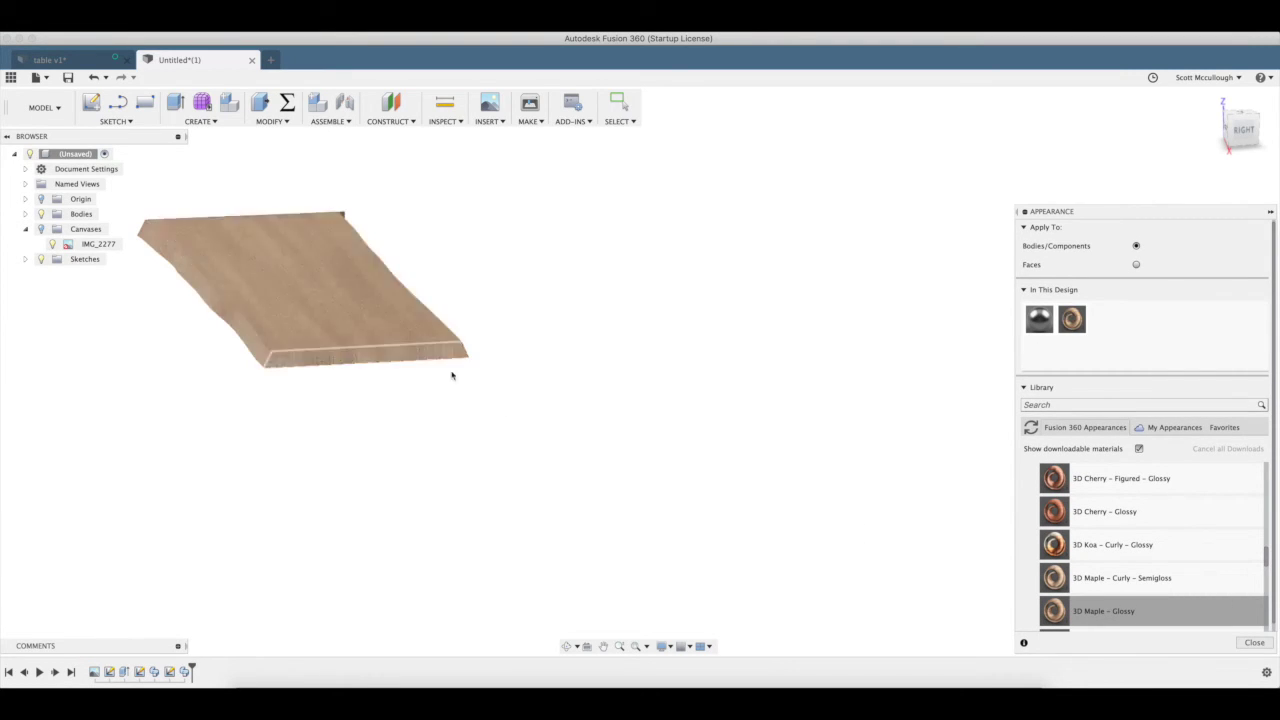
click(567, 646)
drag(363, 434, 282, 400)
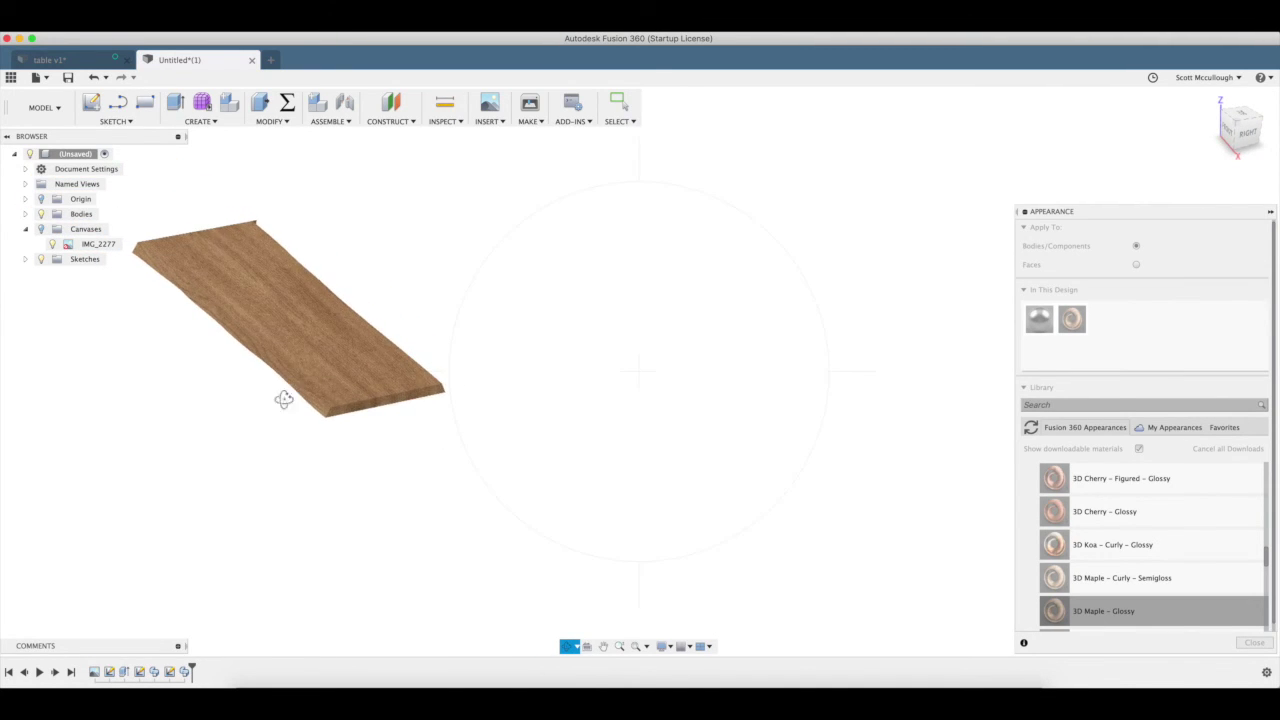
scroll(283, 397, up, 5)
drag(332, 463, 240, 401)
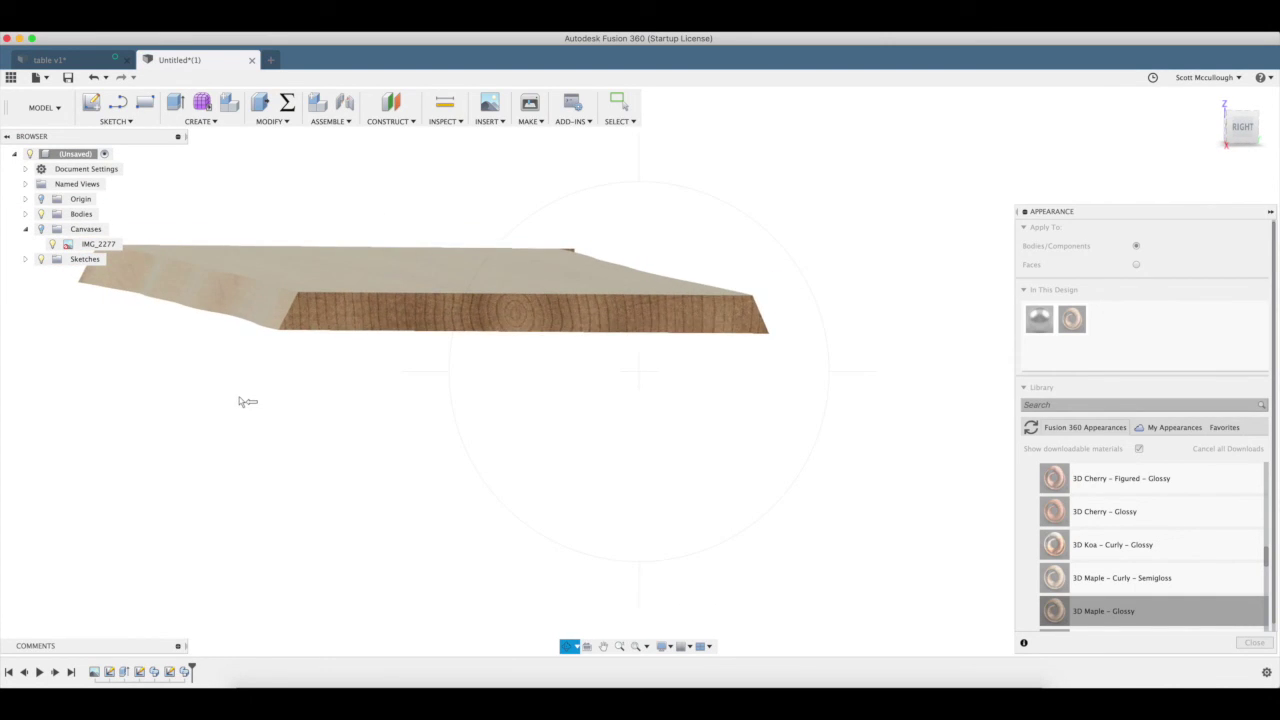
key(Escape)
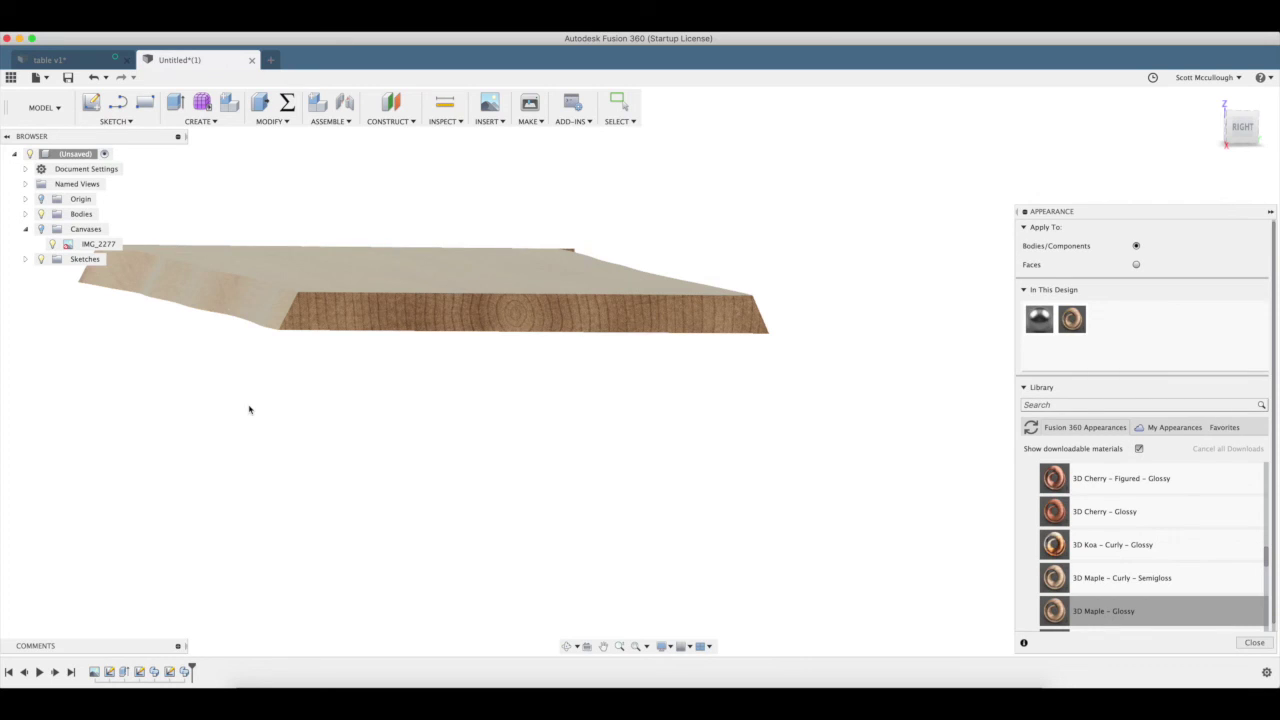